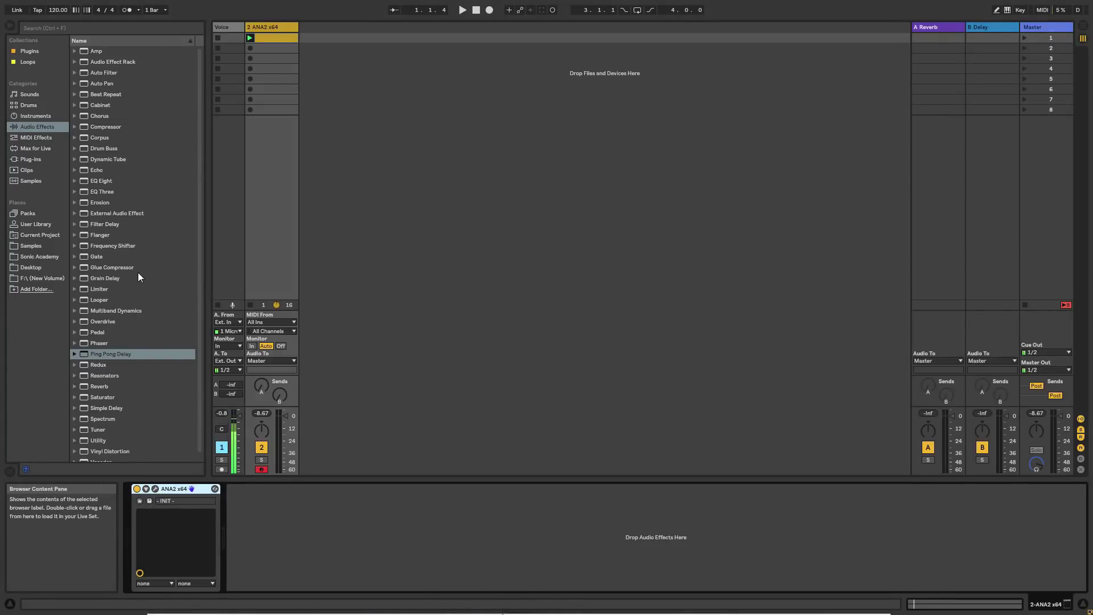
- Load a Grain Delay from Audio Effects onto the ANA2 x64 track, after the synth
left_click(103, 278)
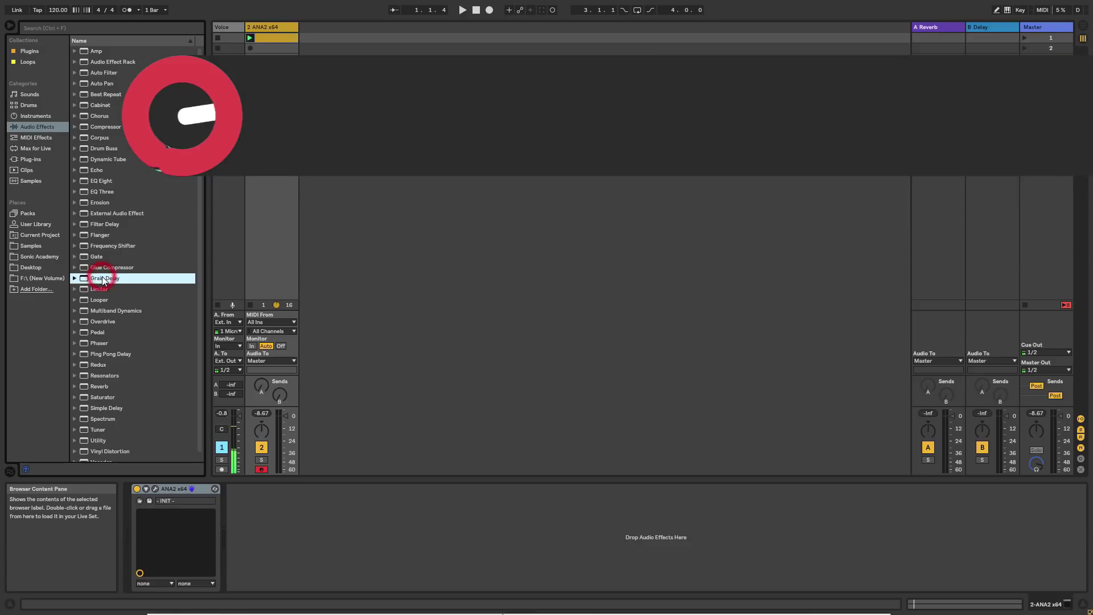
left_click_drag(277, 508, 277, 509)
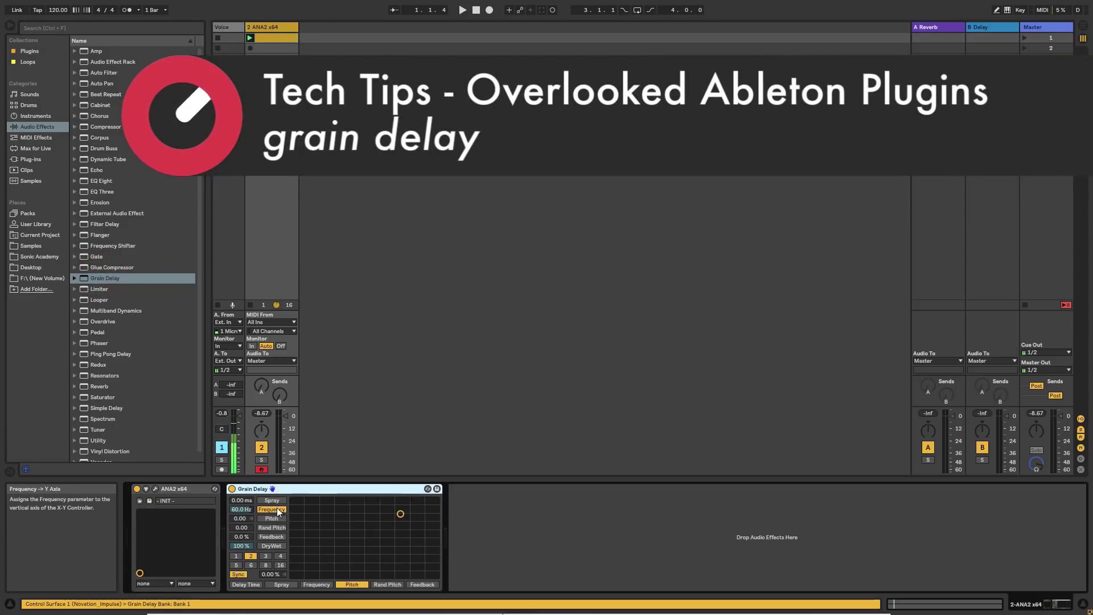
left_click(337, 488)
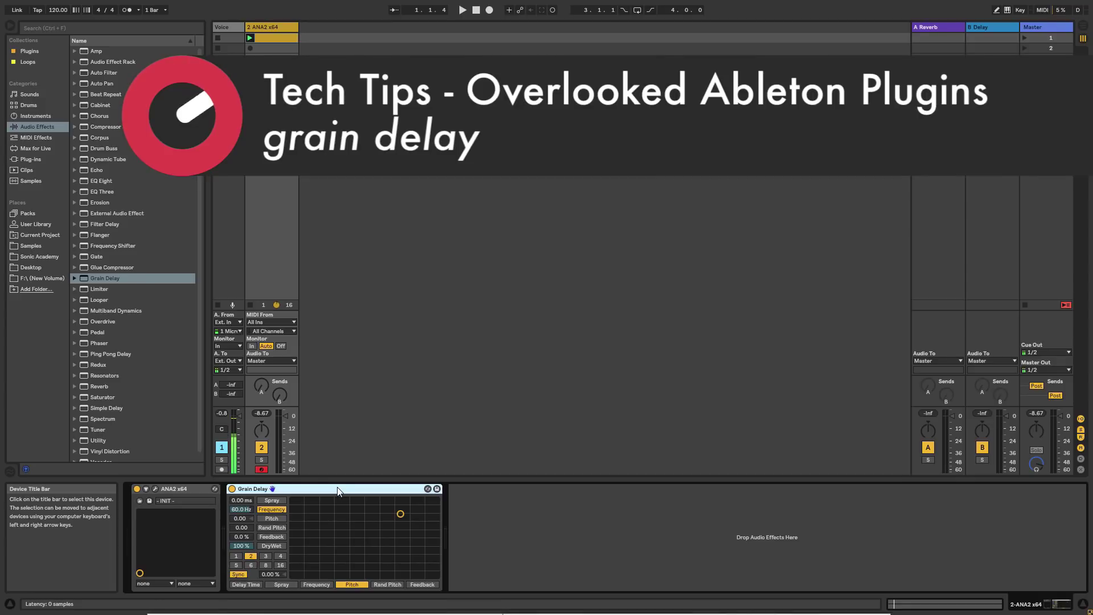
- Disable the Grain Delay and open ANA2, raising its Filter 1 resonance to 24.39
left_click(232, 489)
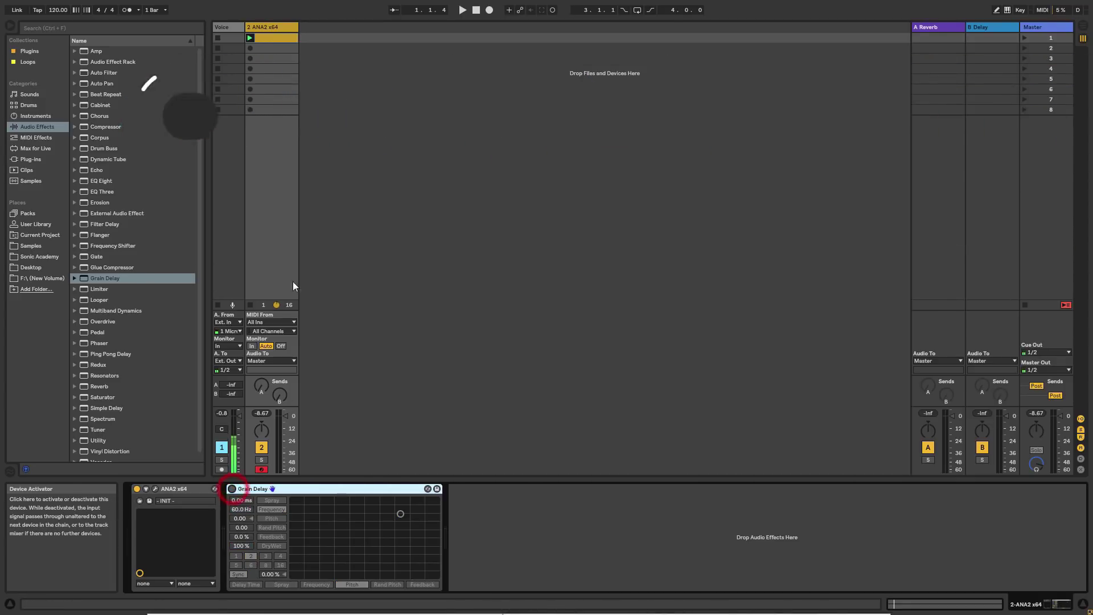
left_click(155, 489)
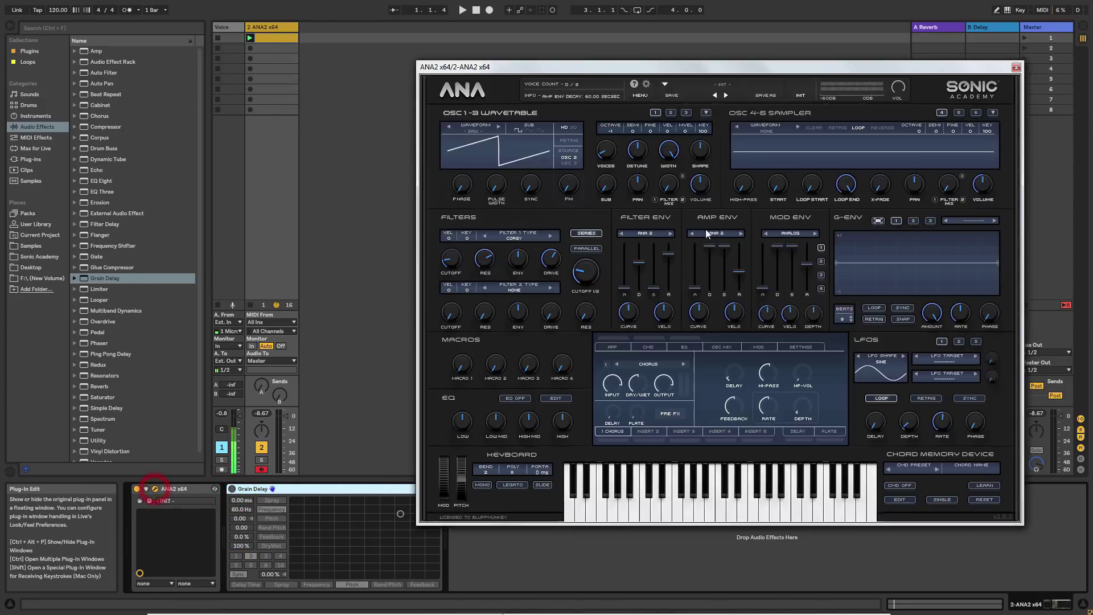
left_click_drag(702, 66, 675, 74)
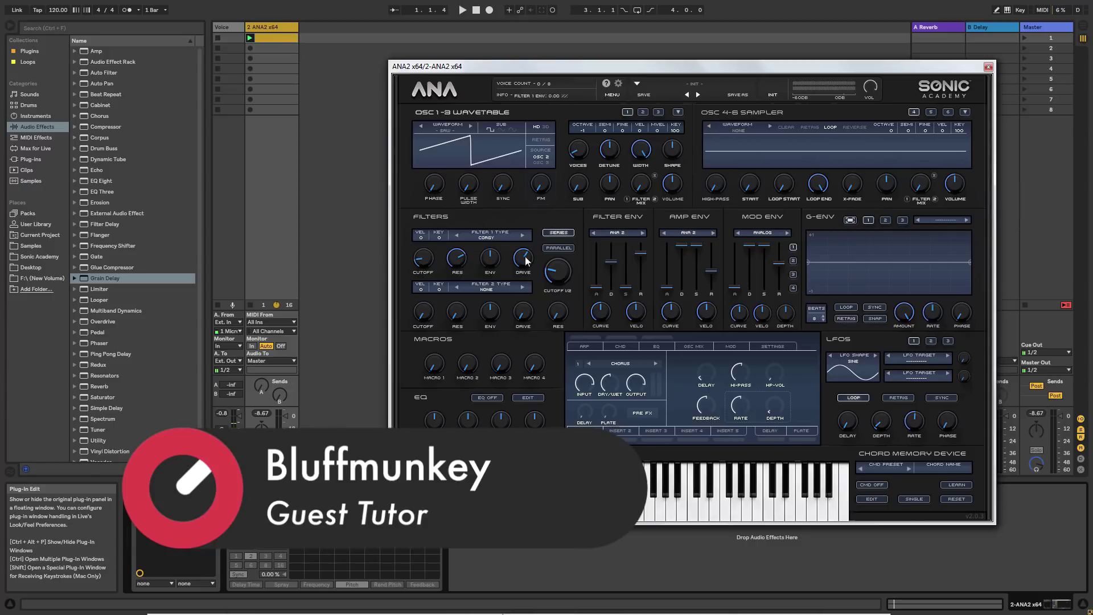
left_click(559, 272)
- Play the drone and lower the ANA2 track volume to -10.7 dB
key("space")
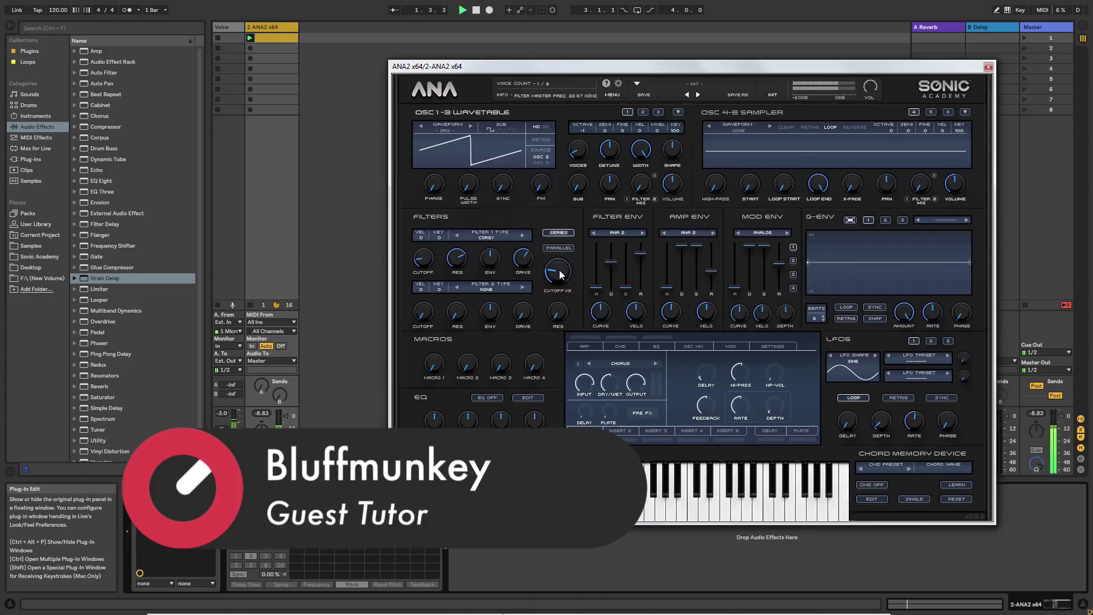
left_click(285, 418)
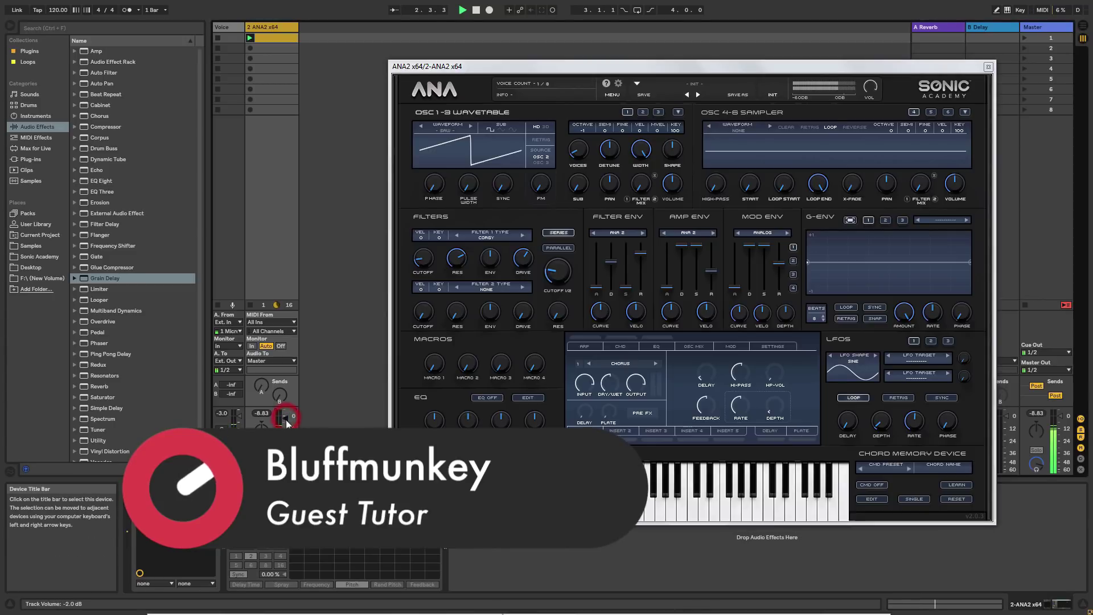
key("space")
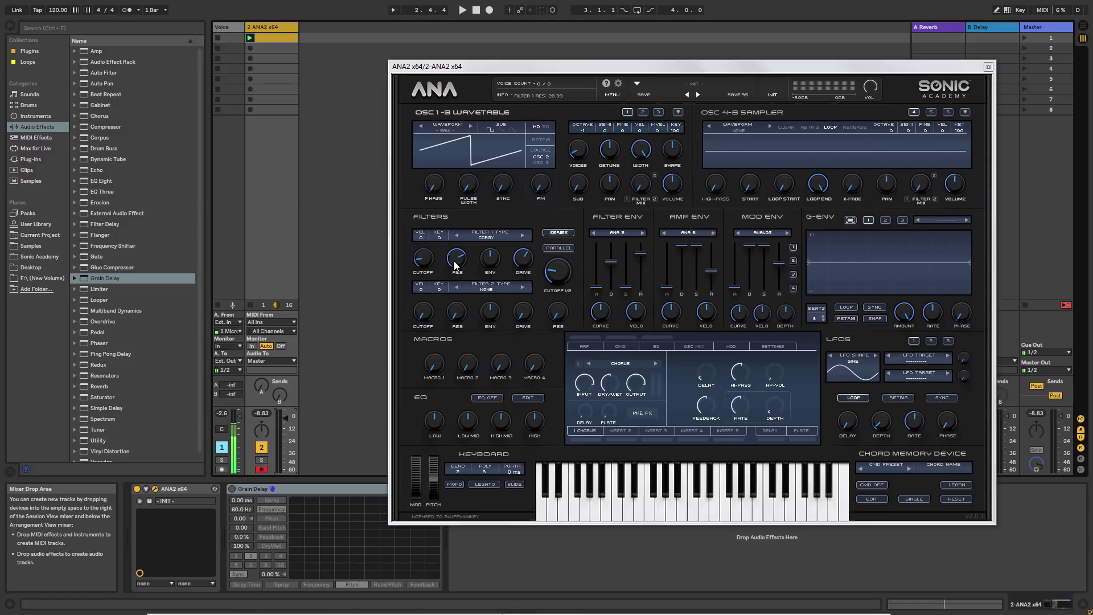
key("space")
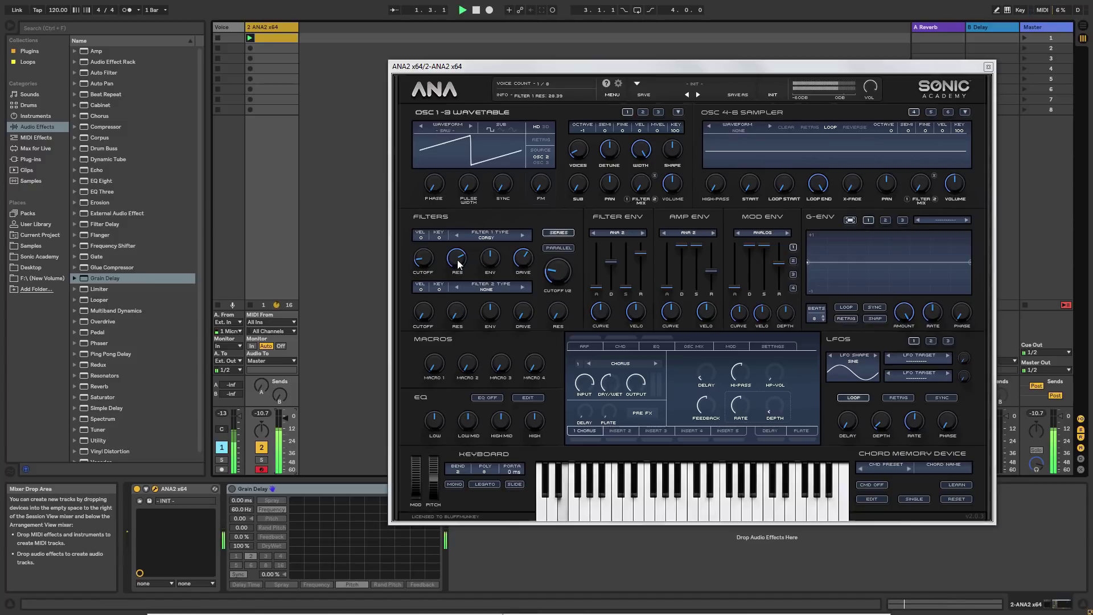
- Close ANA2, re-enable the Grain Delay, and set the pad to Frequency 53.8 Hz, Pitch -8.95
left_click(989, 67)
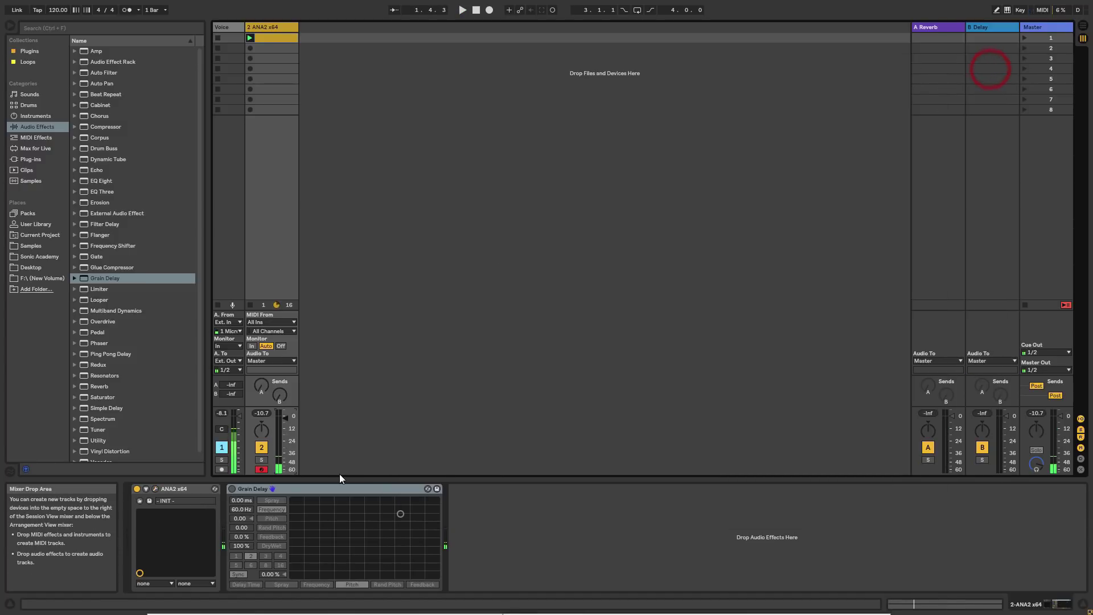
left_click(232, 489)
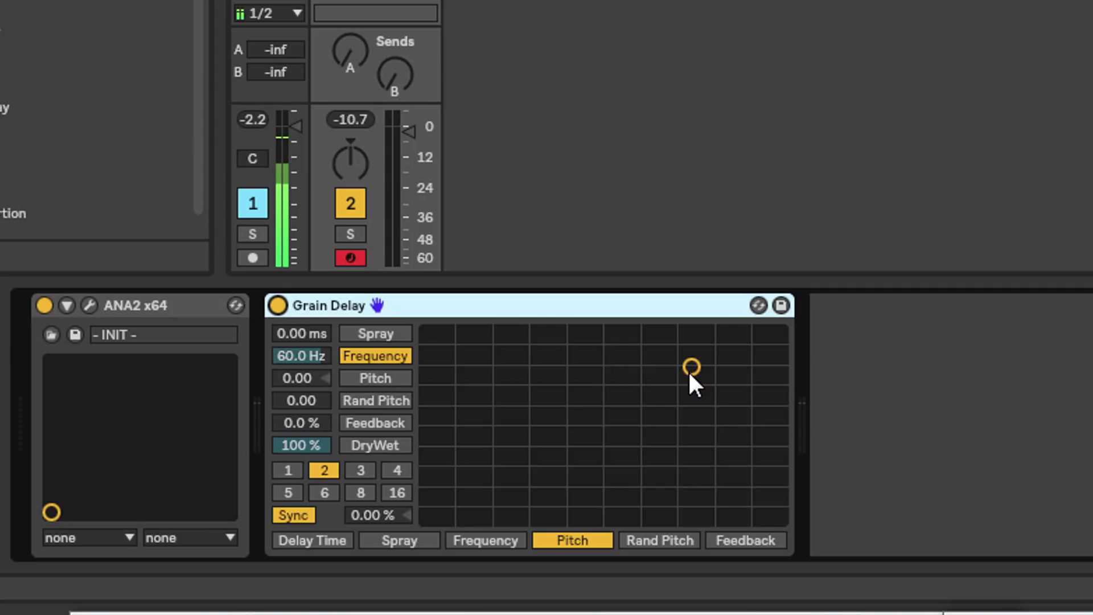
left_click_drag(690, 371, 603, 380)
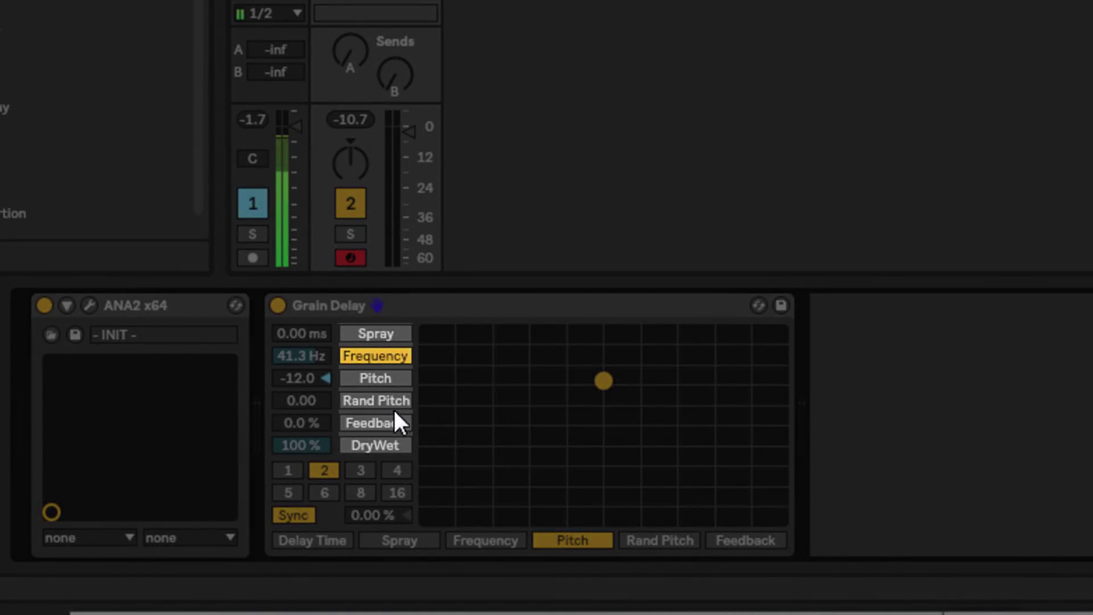
left_click_drag(602, 380, 626, 385)
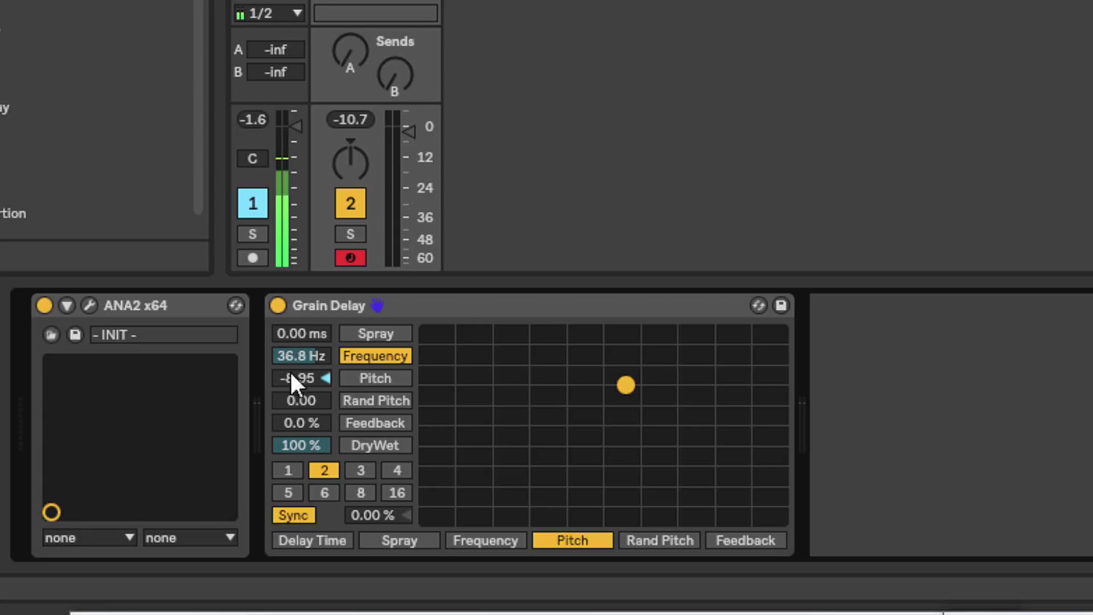
left_click(380, 355)
mouse_move(624, 388)
left_mouse_down()
mouse_move(633, 385)
mouse_move(617, 344)
mouse_move(609, 364)
mouse_move(443, 333)
mouse_move(471, 387)
mouse_move(639, 385)
mouse_move(618, 373)
mouse_move(626, 371)
left_mouse_up()
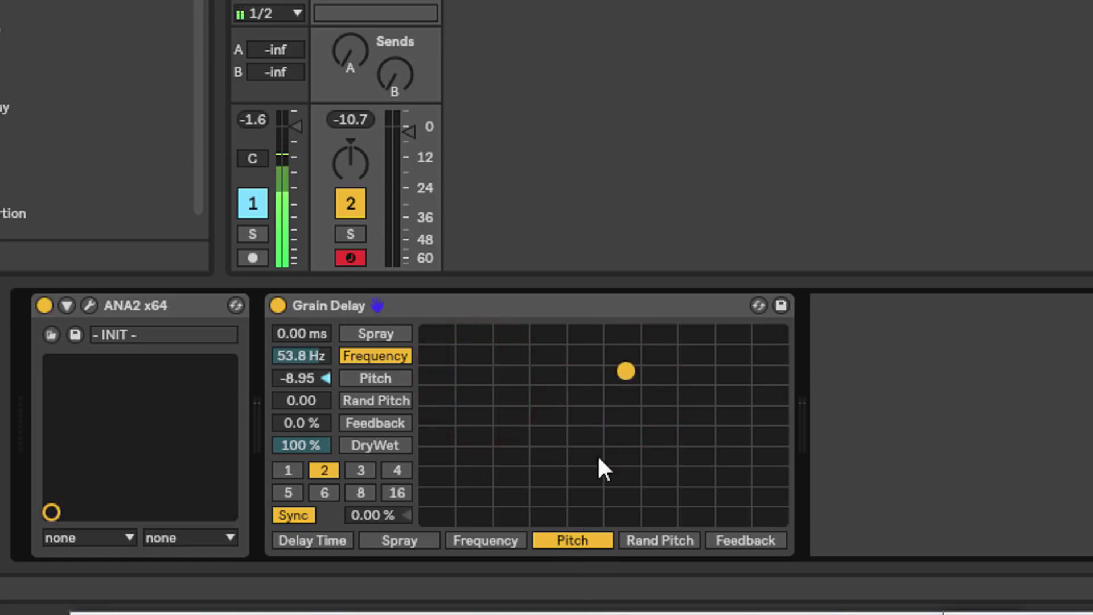
- Assign Frequency to the pad's X axis and Spray to Y, setting 11.5 Hz and 380 ms
left_click(640, 538)
left_click(481, 538)
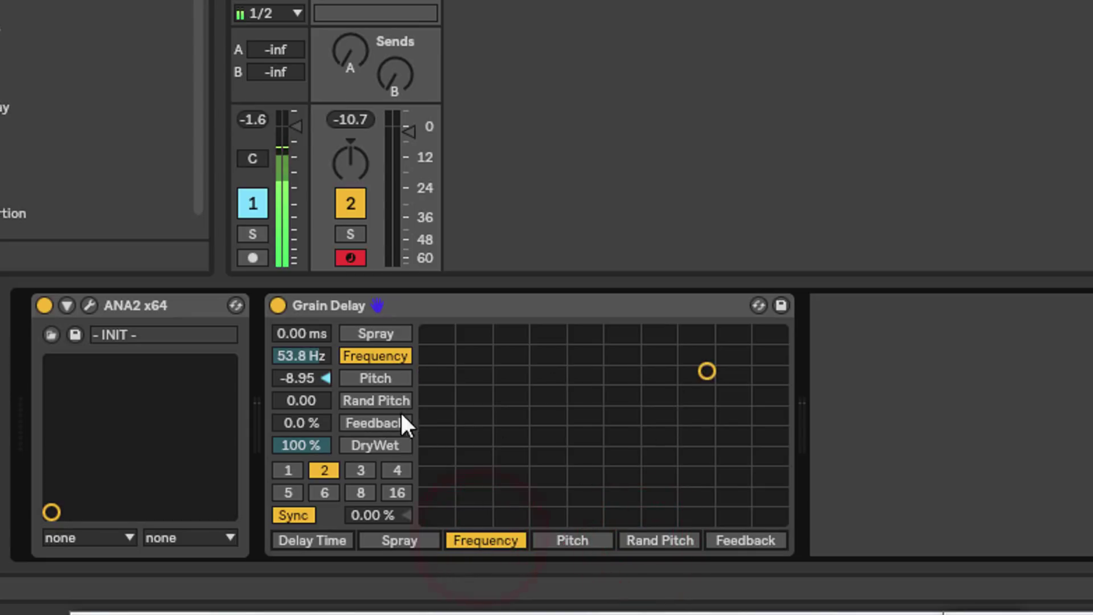
left_click(387, 334)
mouse_move(706, 515)
left_mouse_down()
mouse_move(589, 428)
mouse_move(620, 395)
mouse_move(554, 407)
mouse_move(634, 386)
mouse_move(599, 357)
left_mouse_up()
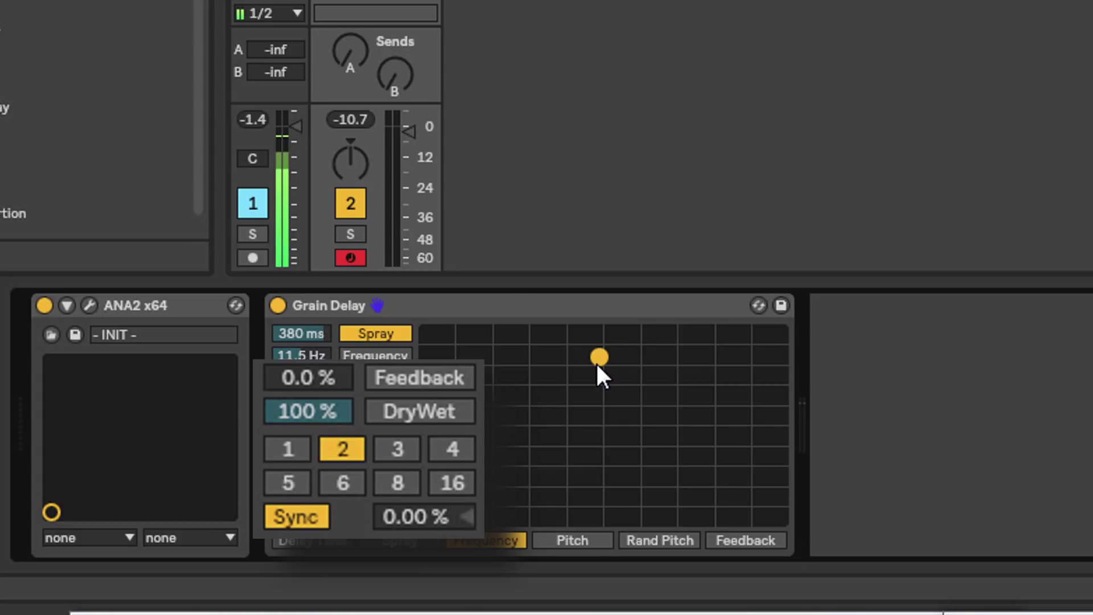
- Add a Ping Pong Delay after the Grain Delay, then delete it again
left_click_drag(5, 108, 924, 377)
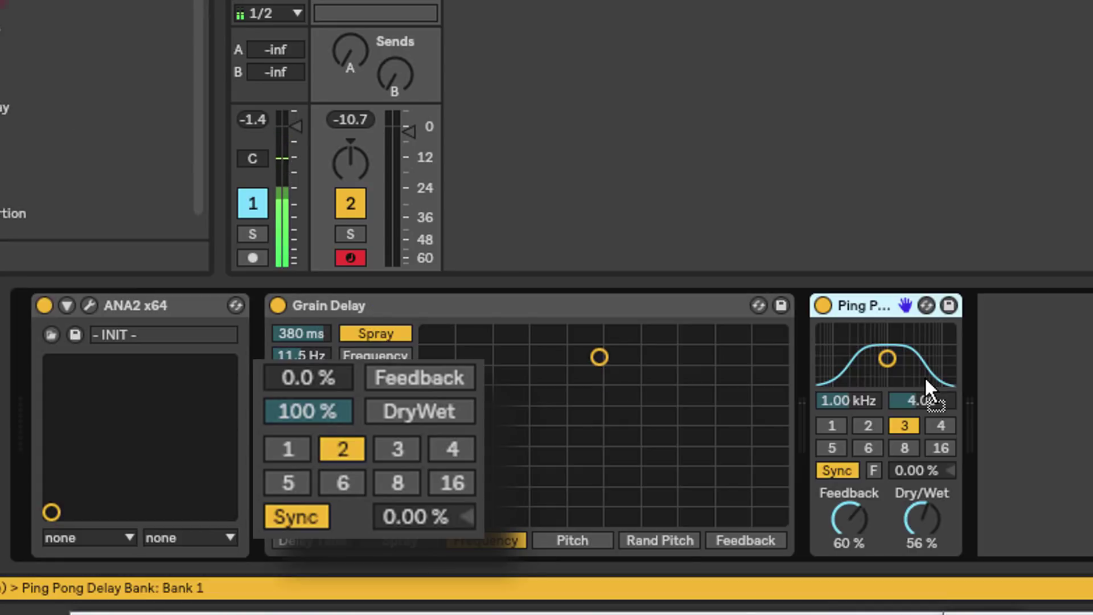
right_click(875, 308)
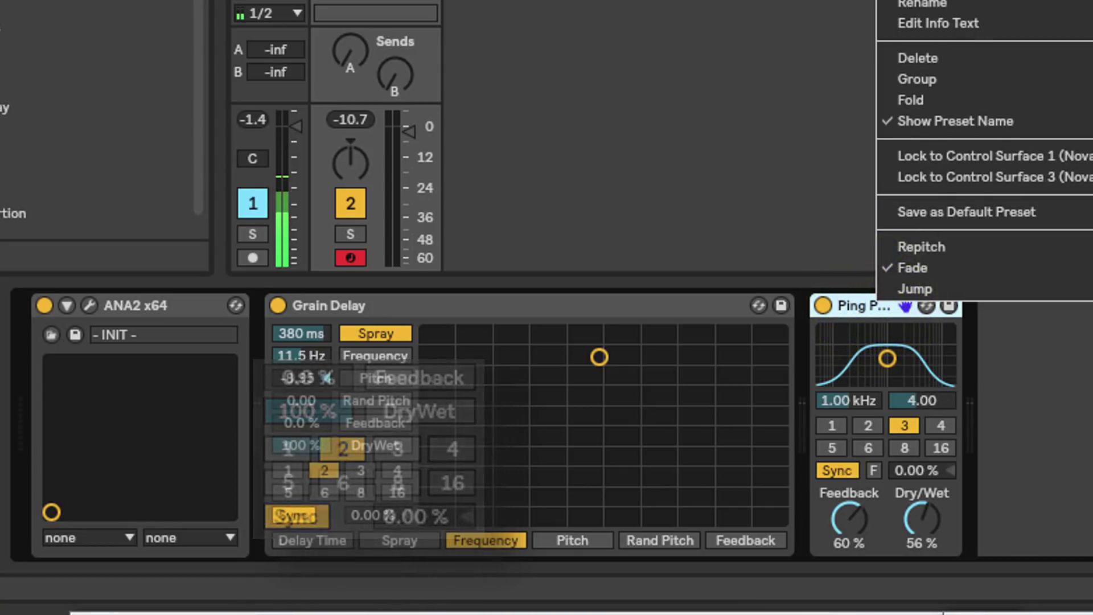
left_click(917, 58)
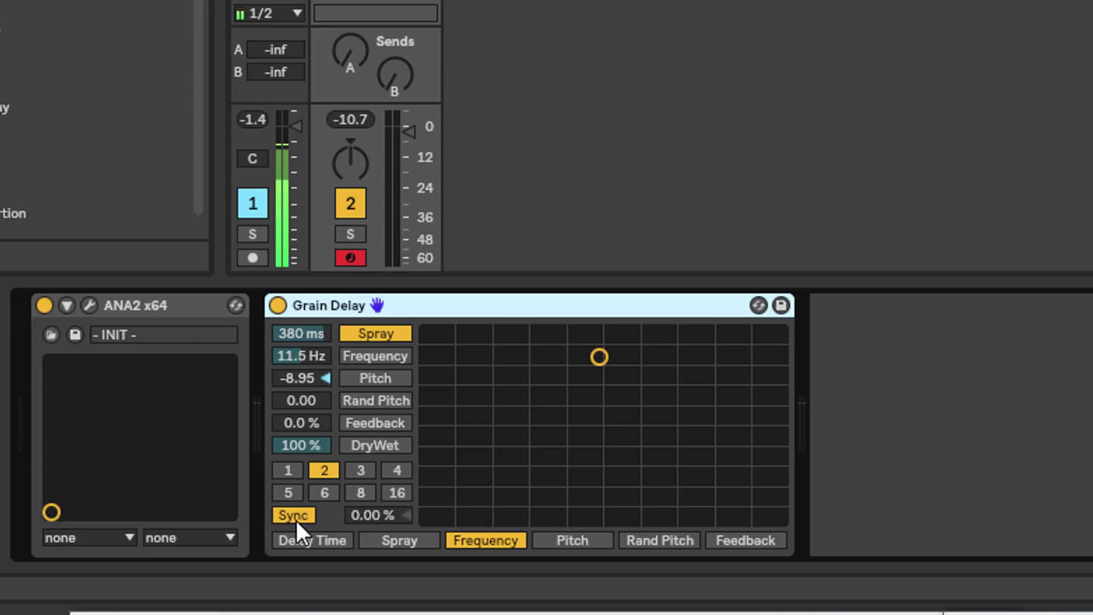
- Try several synced delay divisions on the Grain Delay, ending on 6
left_click(358, 472)
left_click(394, 469)
left_click(360, 493)
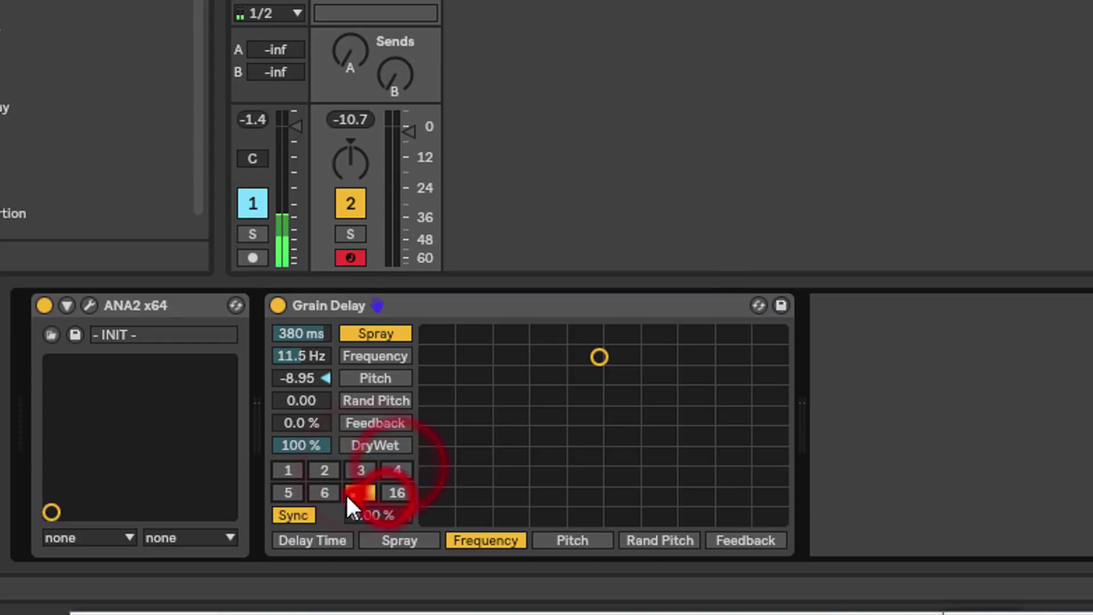
left_click(326, 492)
- Try a 66.5 ms delay time, return to sync, then load the default Grain Delay preset
left_click(290, 517)
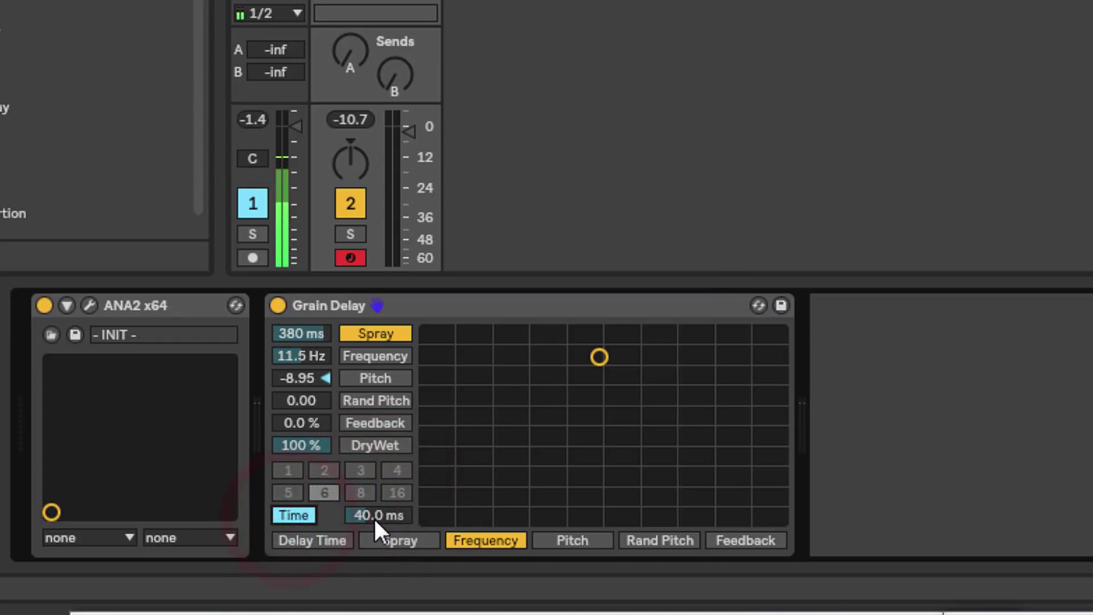
mouse_move(374, 517)
left_mouse_down()
mouse_move(365, 503)
mouse_move(359, 513)
left_mouse_up()
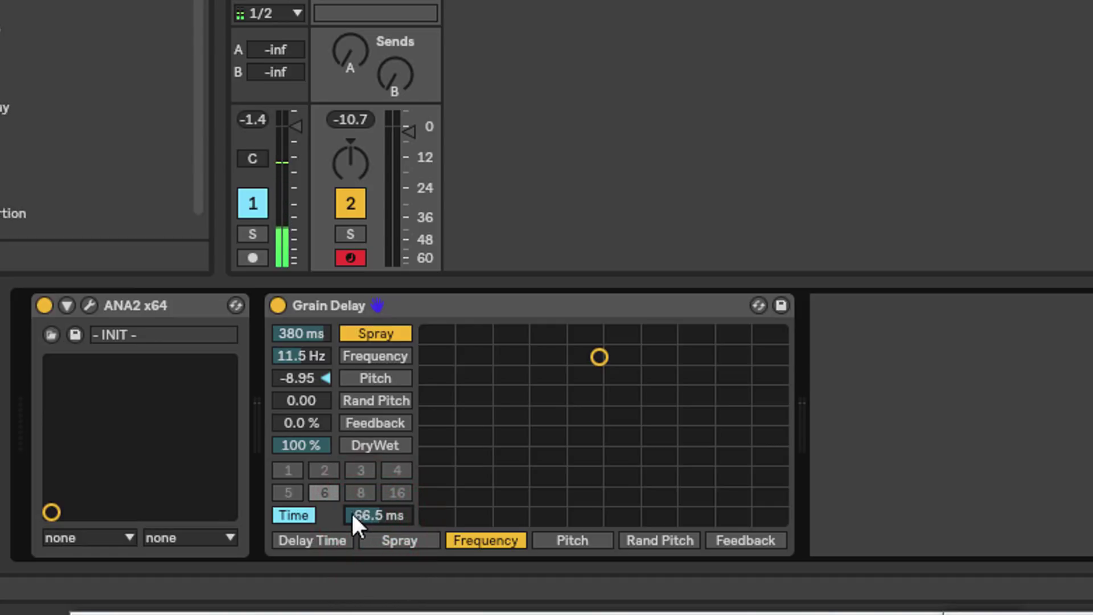
left_click(296, 519)
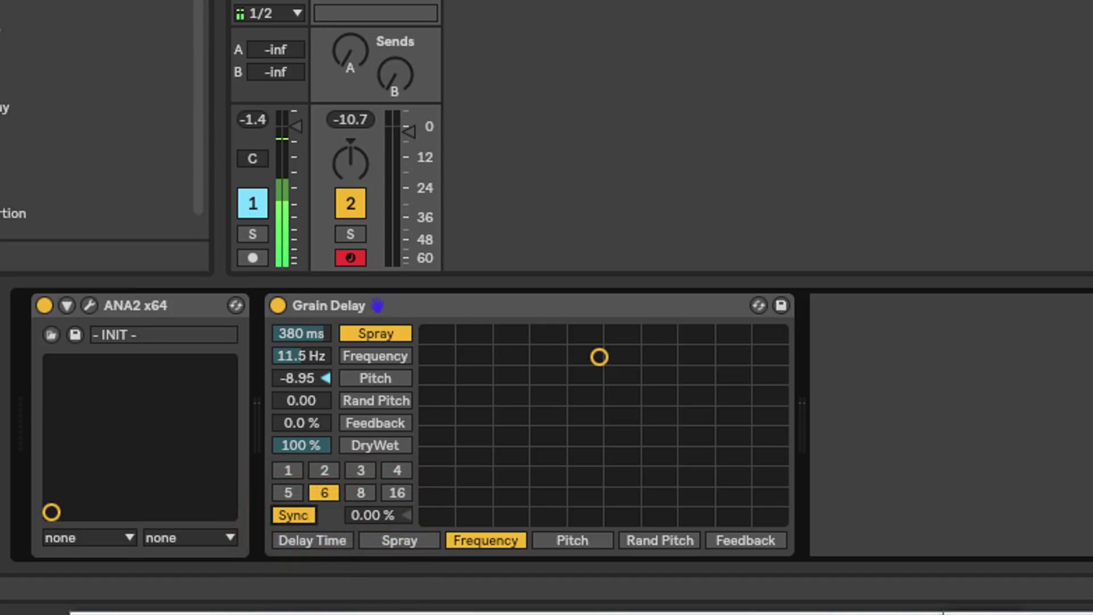
left_click_drag(13, 214, 481, 312)
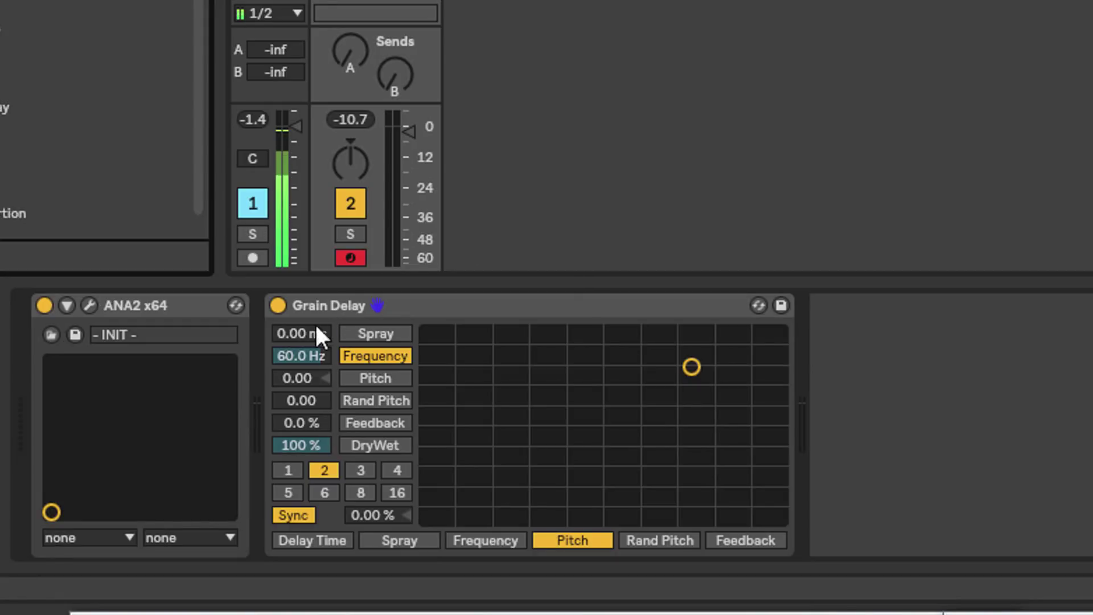
- Drag the Grain Delay's Delay Time value up until it reads 500 ms
left_click(295, 333)
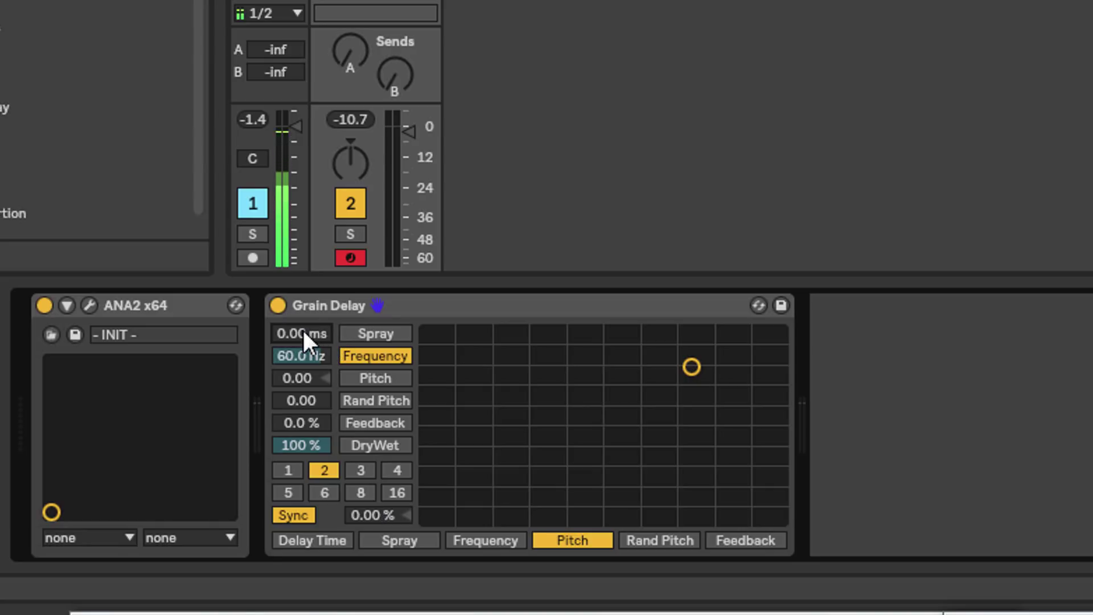
mouse_move(302, 333)
left_mouse_down()
mouse_move(303, 318)
mouse_move(303, 336)
left_mouse_up()
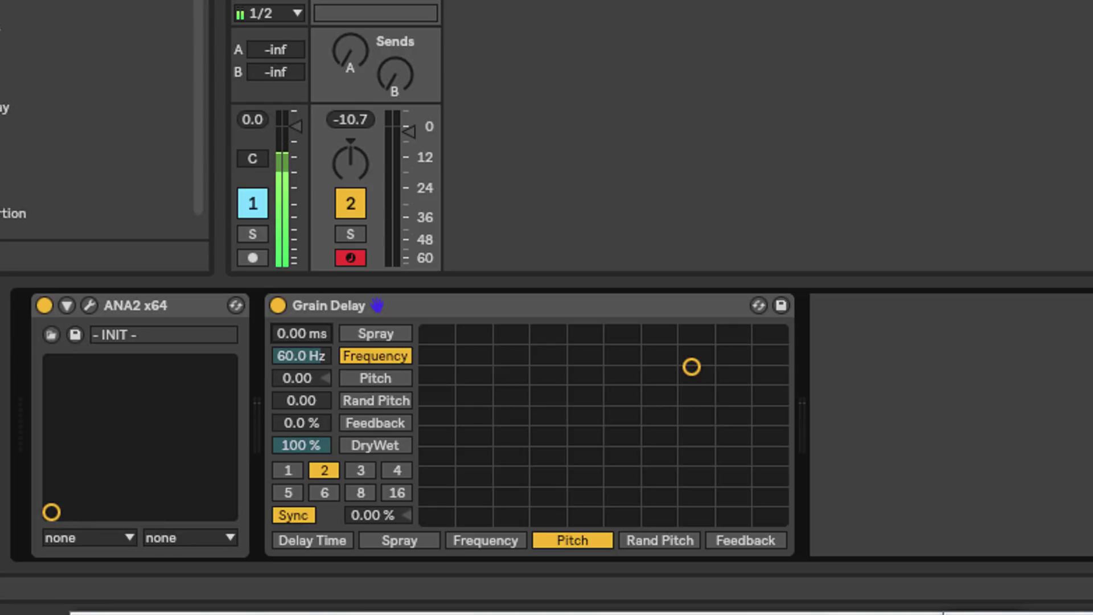
left_click_drag(302, 334, 303, 296)
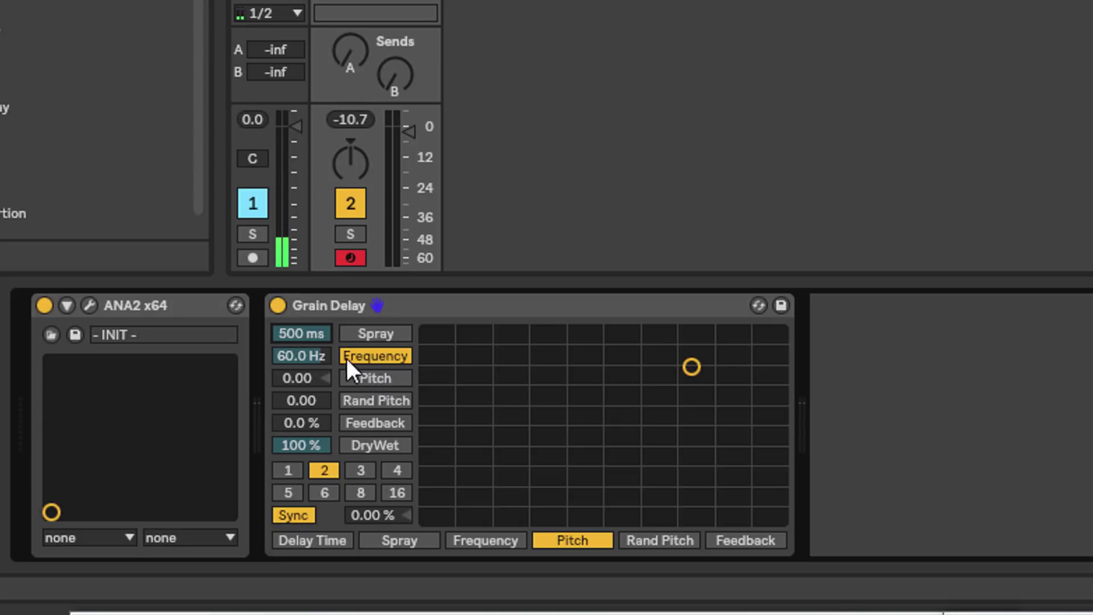
- Sweep the grain frequency, then use the pad to set Frequency to 35.5 Hz
left_click(298, 355)
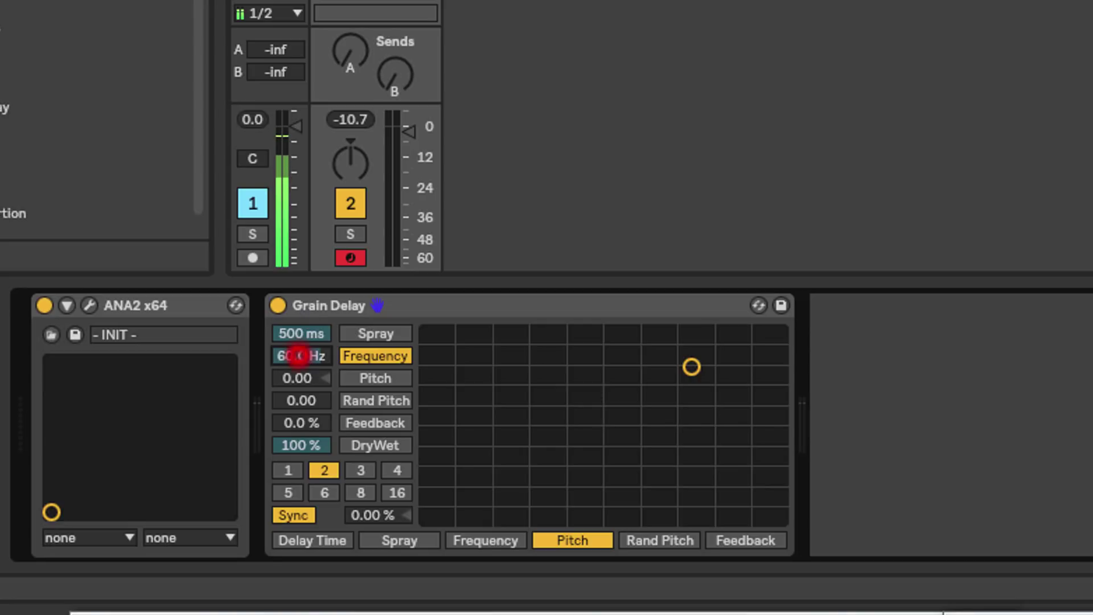
left_click_drag(298, 355, 298, 415)
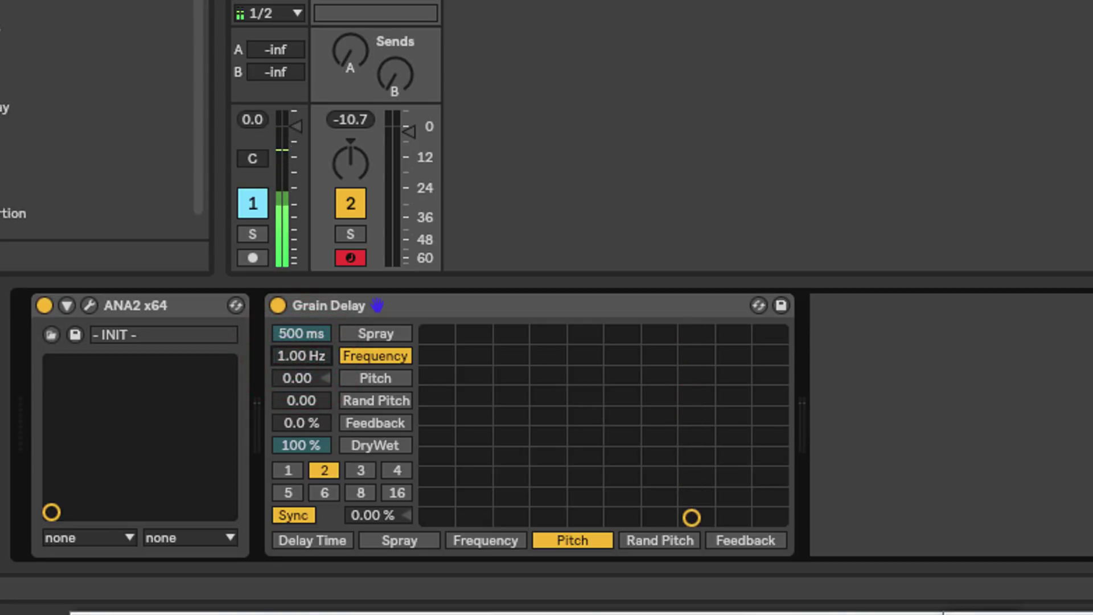
mouse_move(301, 355)
left_mouse_down()
mouse_move(301, 319)
mouse_move(301, 391)
mouse_move(302, 355)
left_mouse_up()
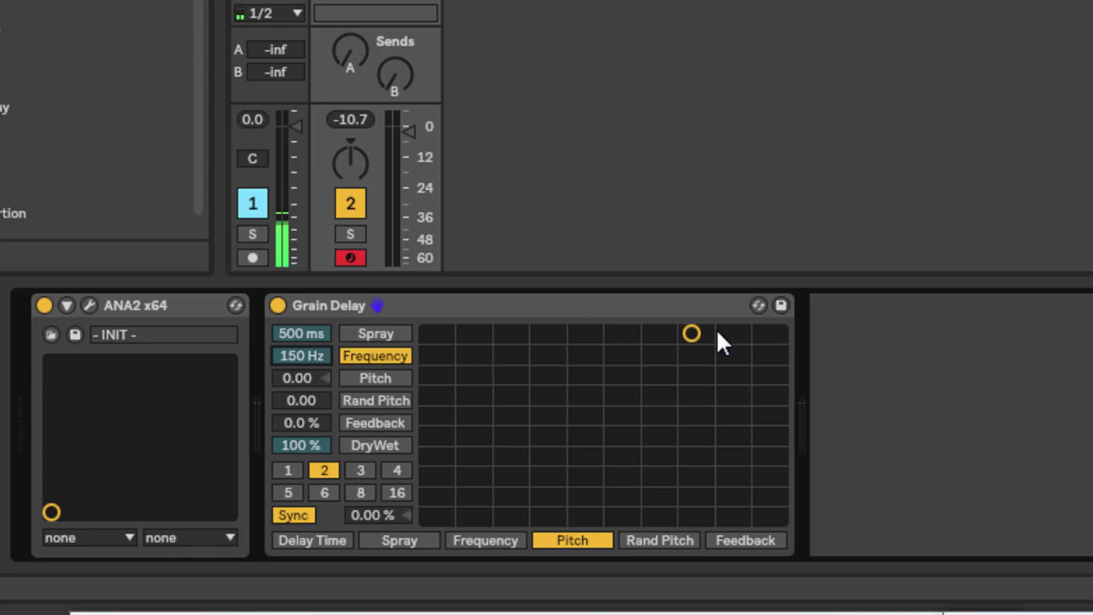
left_click_drag(690, 332, 609, 387)
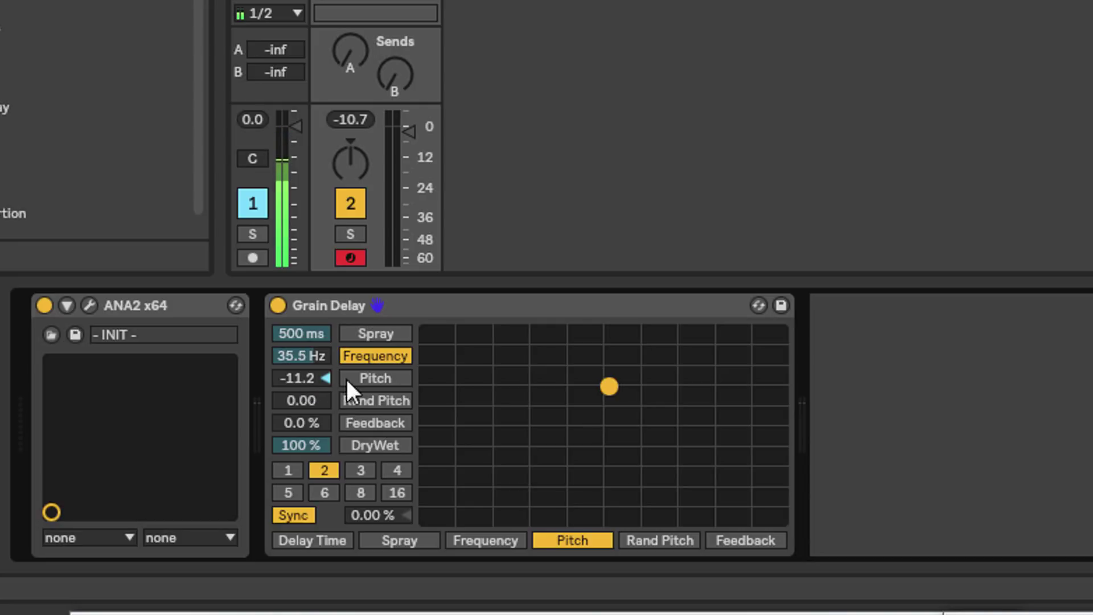
- Put Pitch on the pad's vertical axis and set Pitch to 12.0
left_click(376, 378)
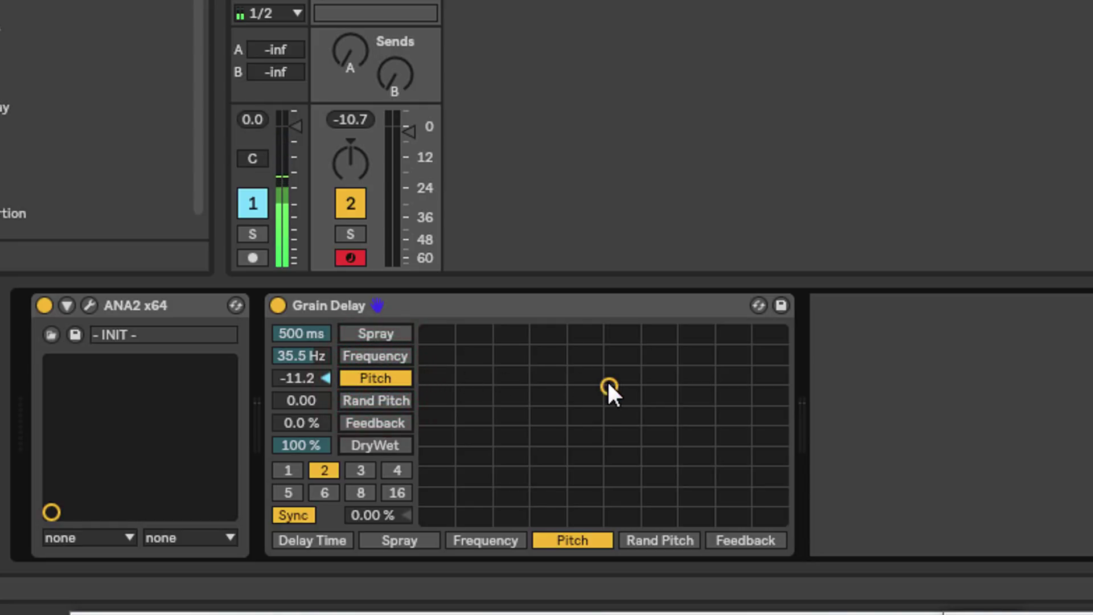
left_click_drag(604, 383, 548, 514)
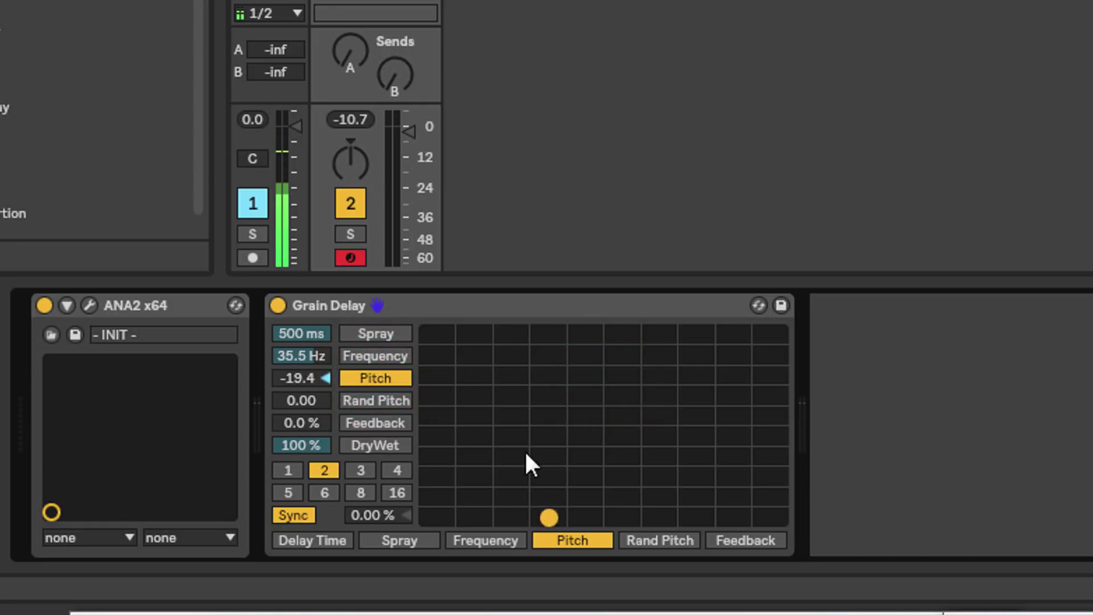
left_click_drag(299, 378, 286, 399)
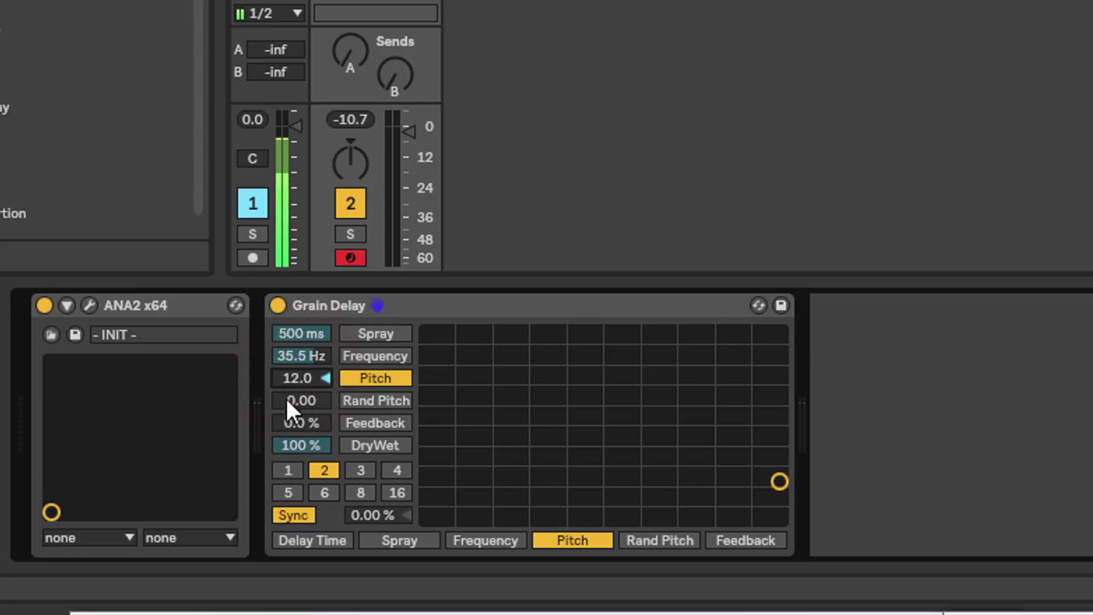
left_click(636, 538)
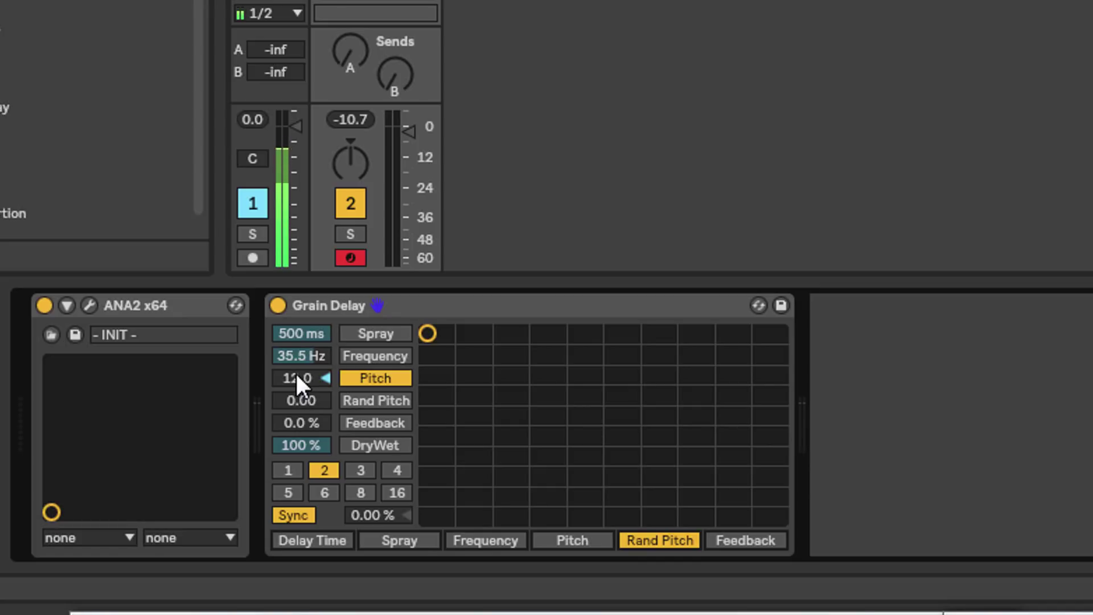
left_click_drag(295, 375, 295, 433)
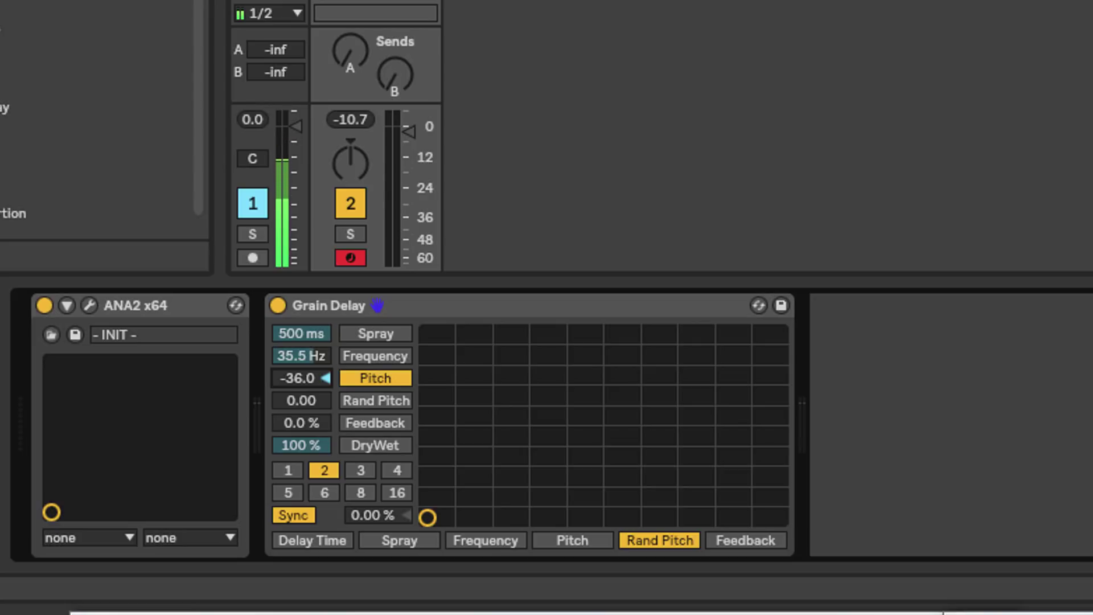
left_click_drag(296, 377, 296, 320)
- Raise the Grain Delay's Rand Pitch to 161
left_click(297, 401)
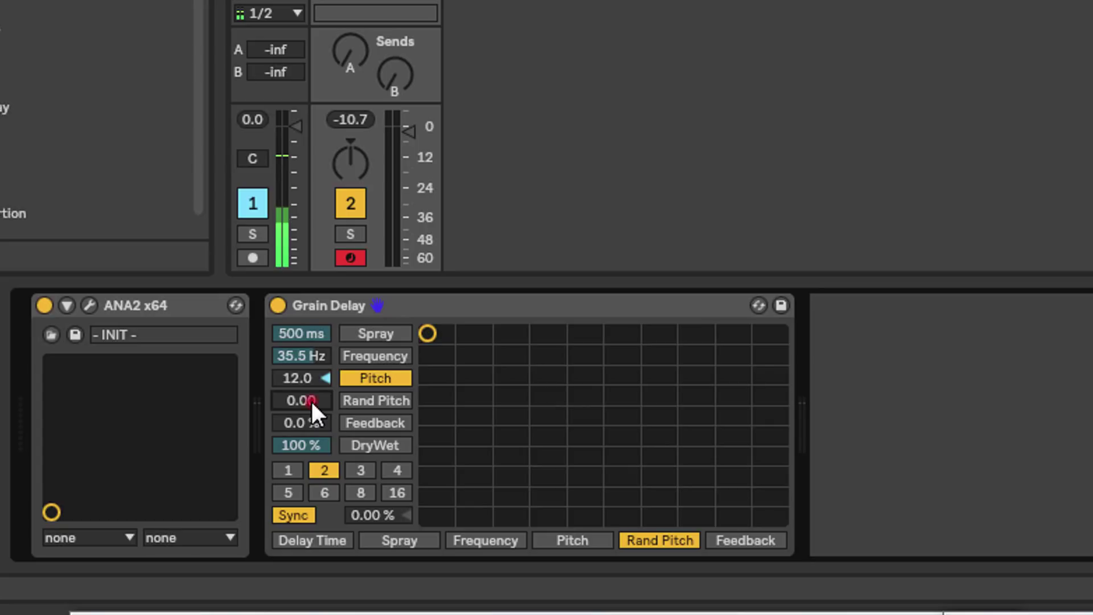
left_click_drag(311, 400, 310, 318)
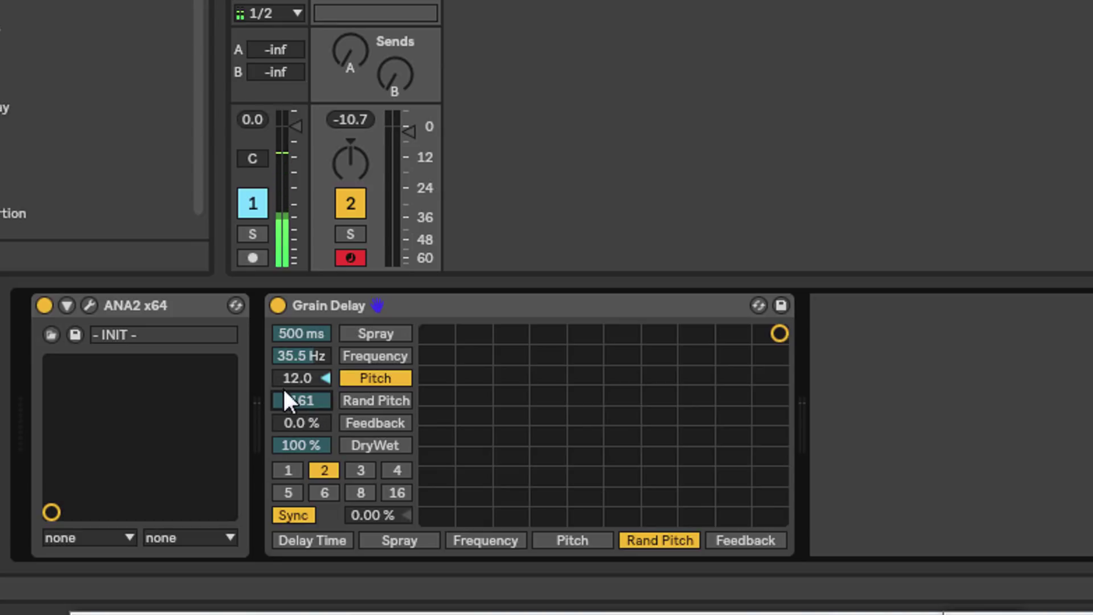
mouse_move(302, 401)
left_mouse_down()
mouse_move(302, 467)
mouse_move(302, 393)
left_mouse_up()
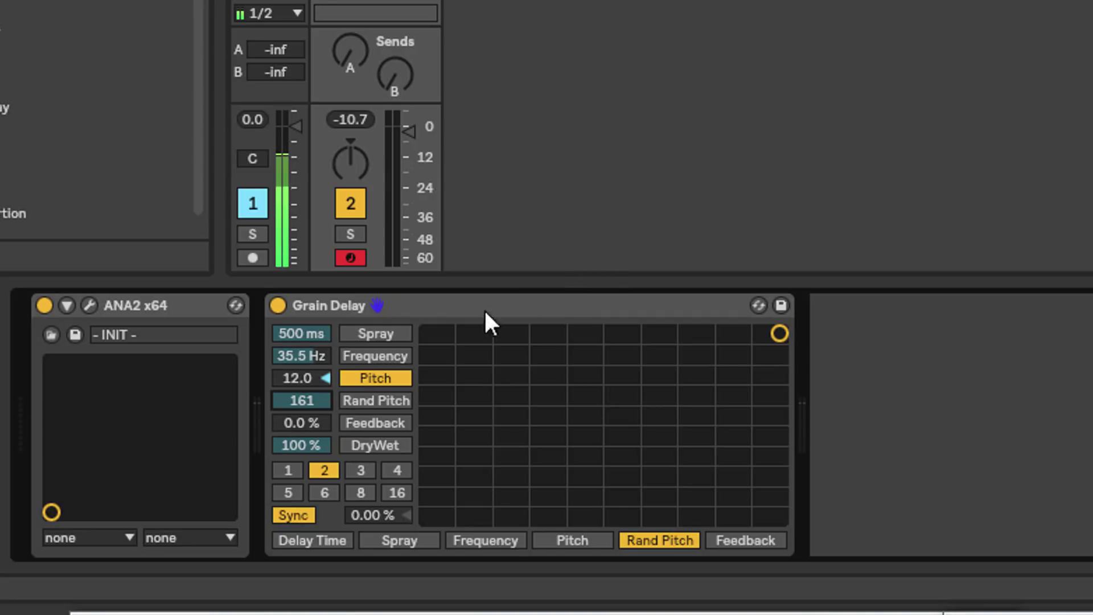
- Load the default Grain Delay preset, set Feedback to 74%, and pick beat division 4
left_click_drag(4, 108, 647, 386)
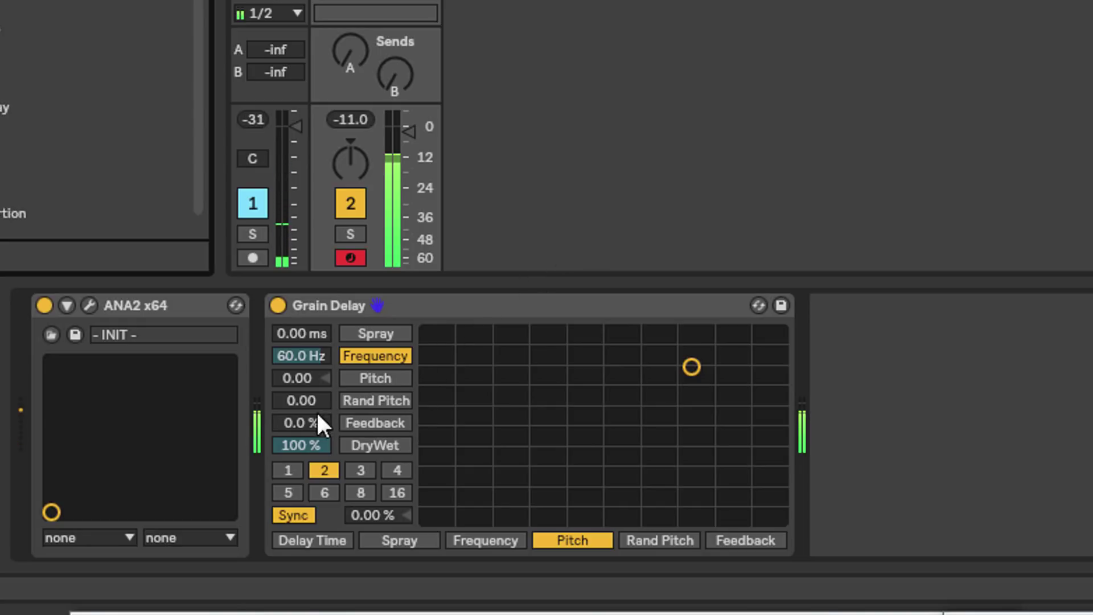
left_click_drag(317, 415, 317, 386)
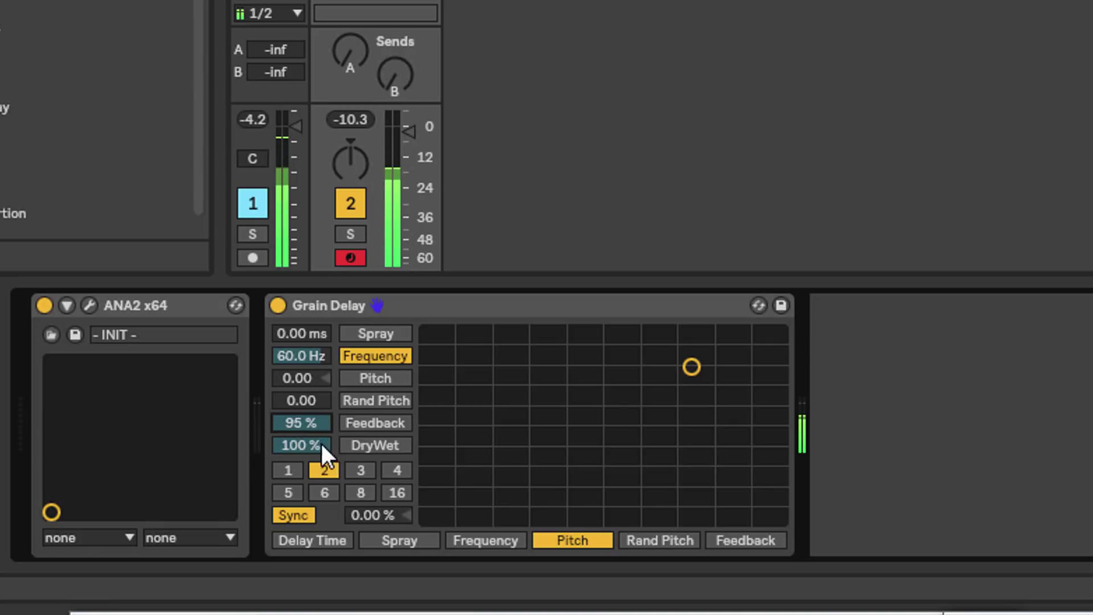
left_click_drag(311, 422, 310, 444)
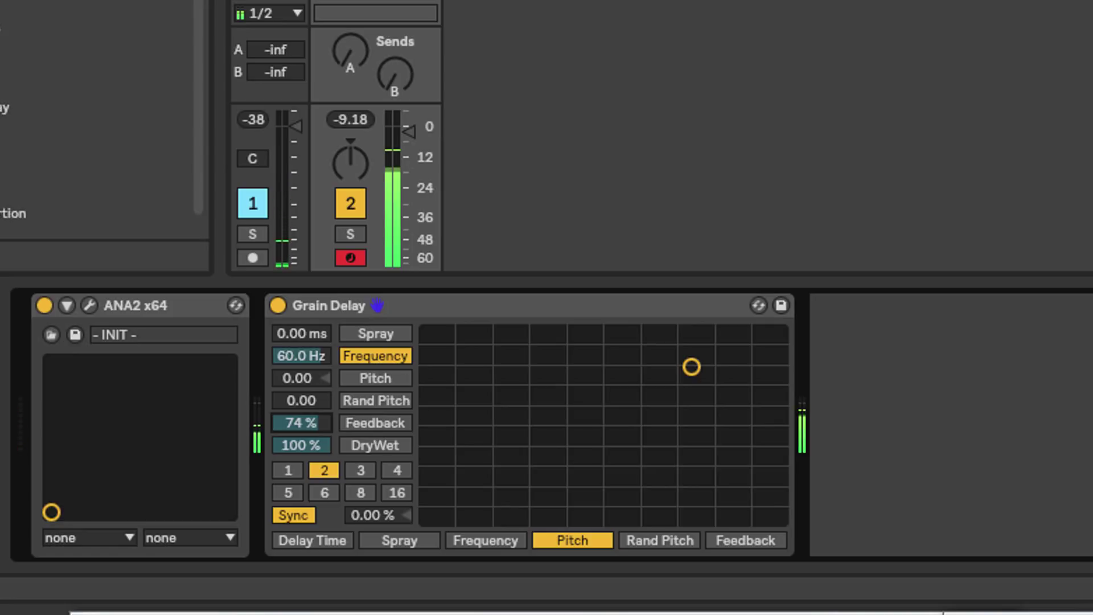
left_click(361, 469)
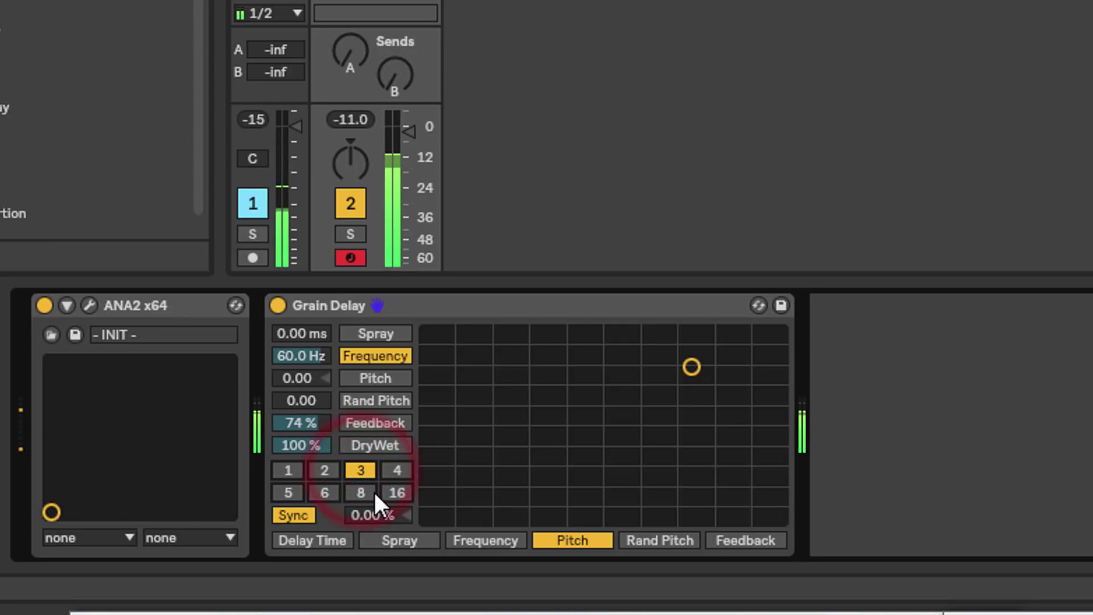
left_click(389, 468)
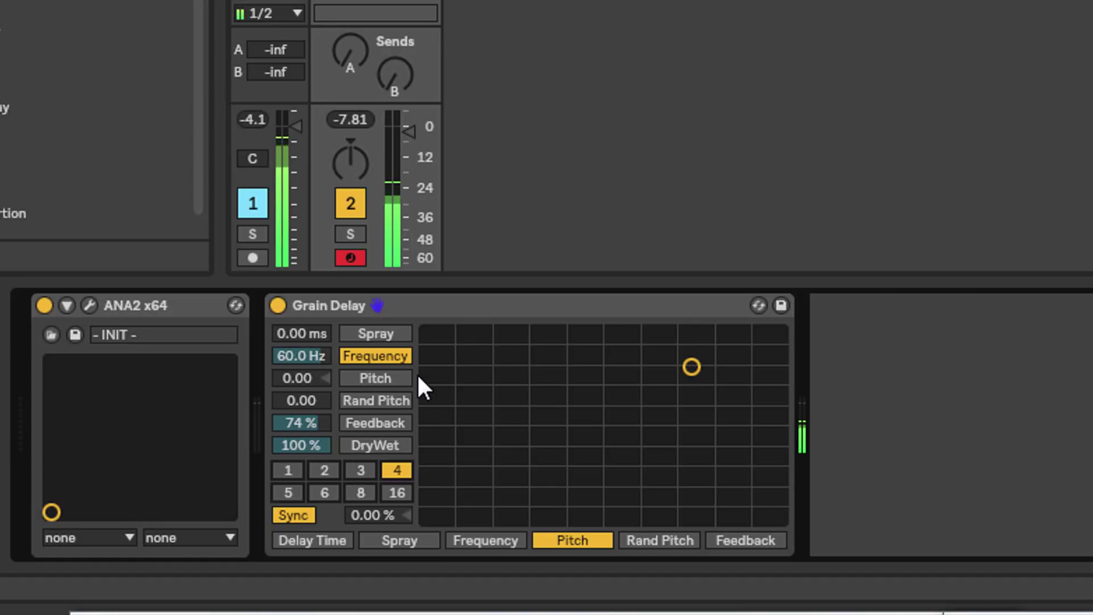
- Set the delay time to 270 ms, then place the pad at 24.3 Hz and Pitch -6.86
left_click(286, 333)
left_click_drag(285, 333, 286, 299)
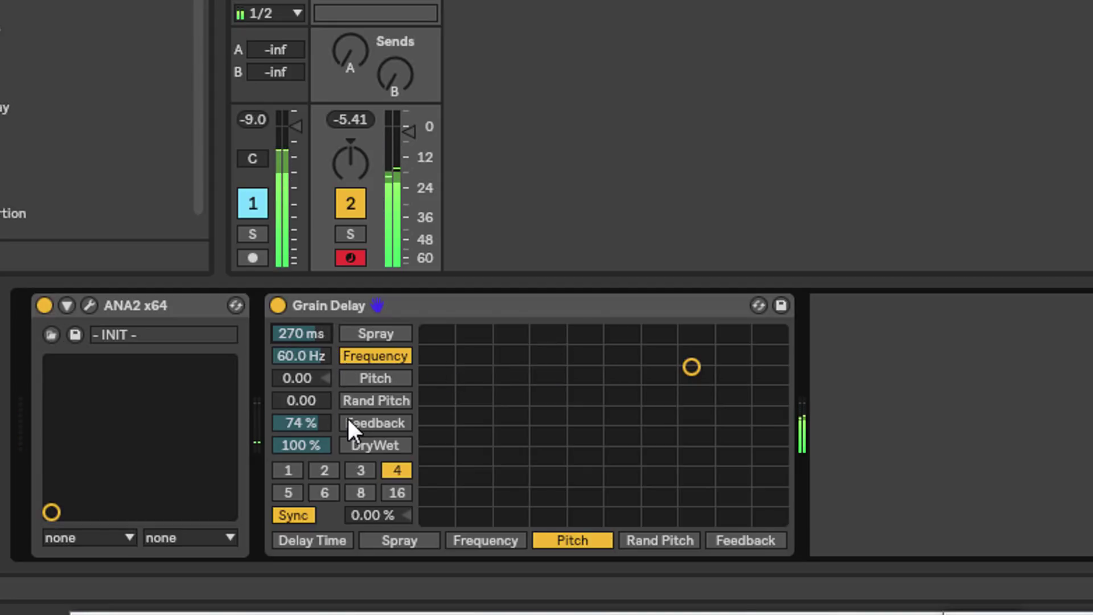
mouse_move(301, 358)
left_mouse_down()
mouse_move(300, 401)
mouse_move(306, 354)
left_mouse_up()
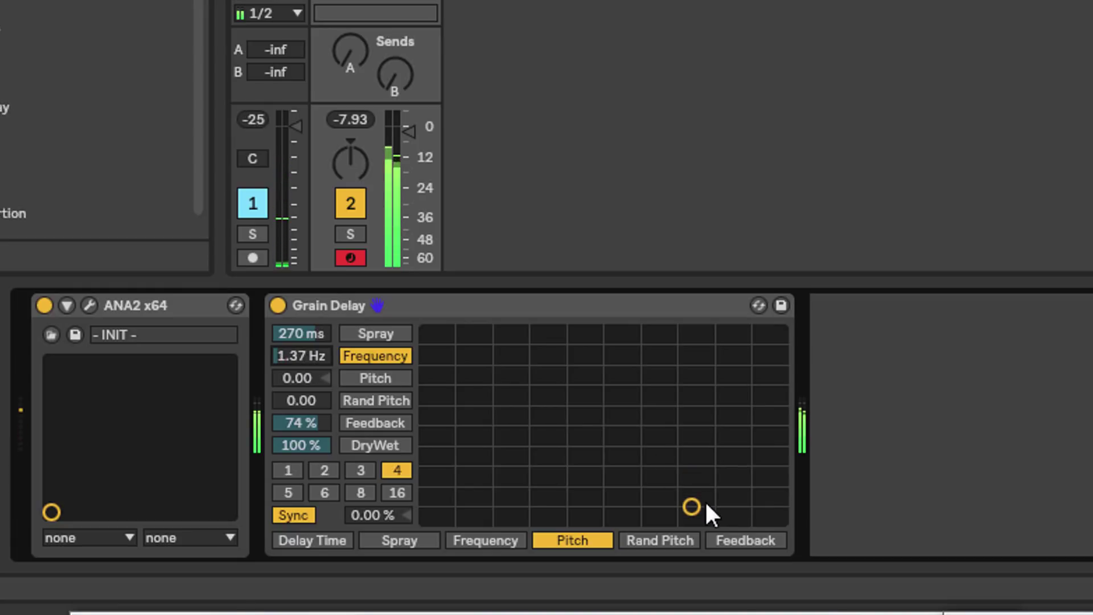
left_click_drag(692, 506, 641, 398)
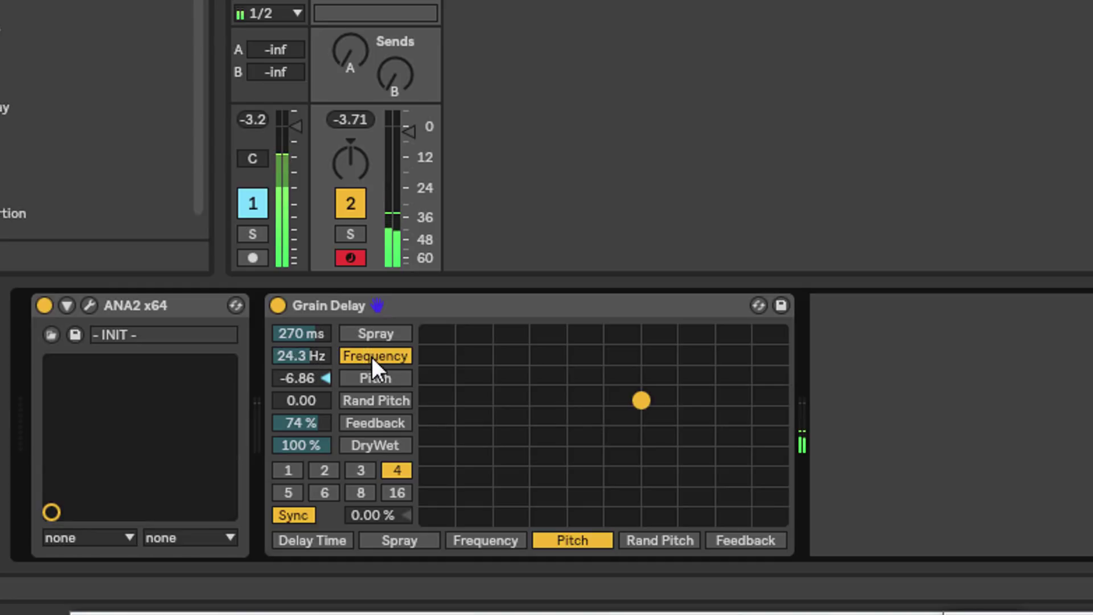
- Sweep the pad, cut Feedback to 63%, and raise Rand Pitch to 88.8, ending at 32.9 Hz, -7.43
left_click_drag(640, 401, 482, 376)
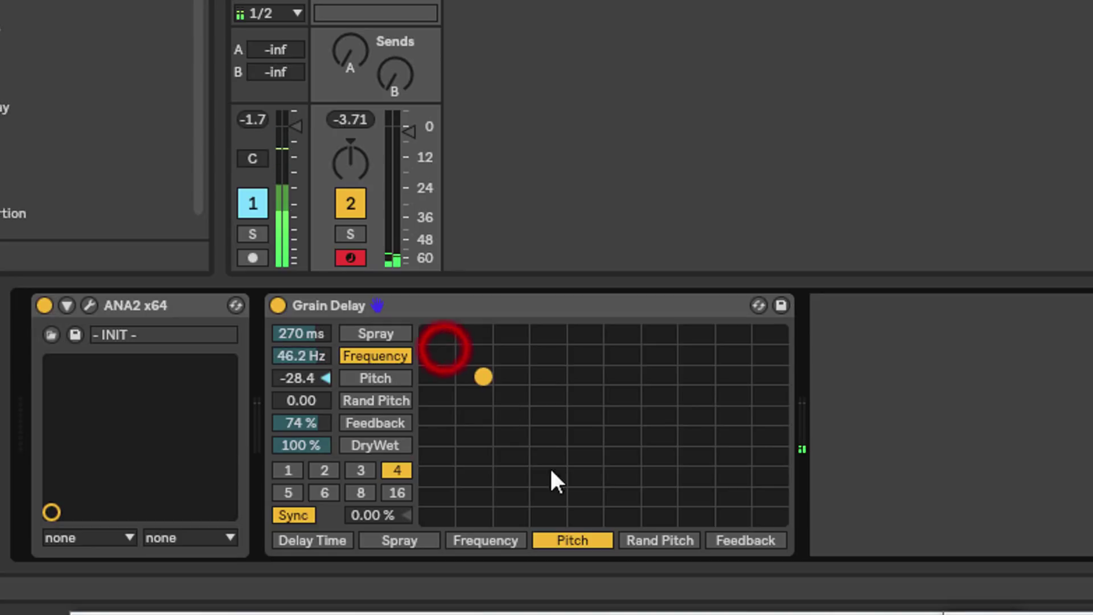
mouse_move(292, 373)
left_mouse_down()
mouse_move(292, 324)
mouse_move(292, 382)
mouse_move(301, 375)
left_mouse_up()
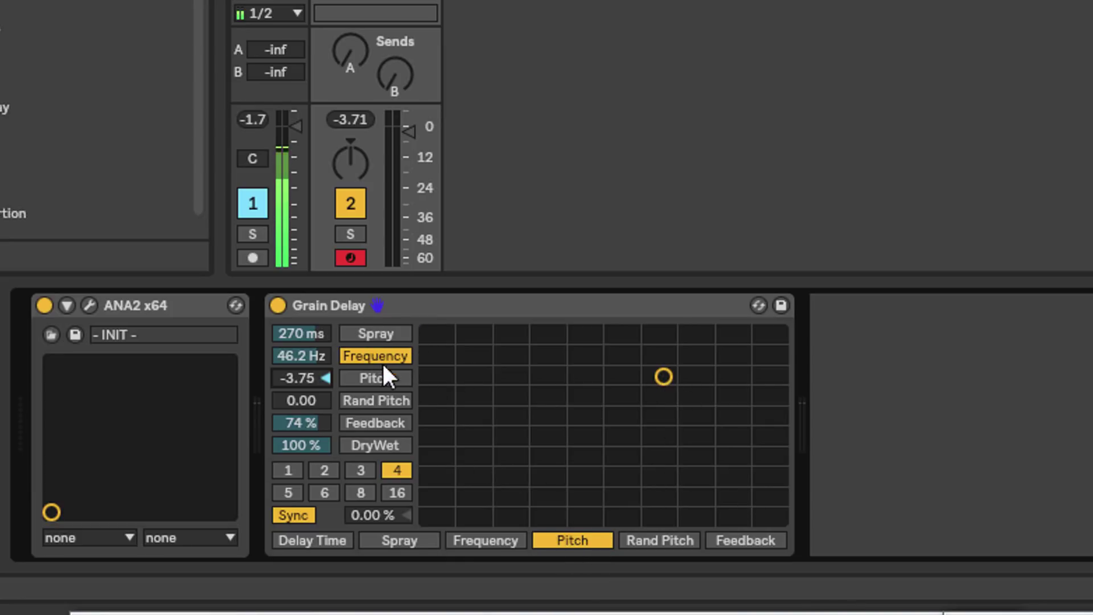
left_click_drag(663, 378, 744, 378)
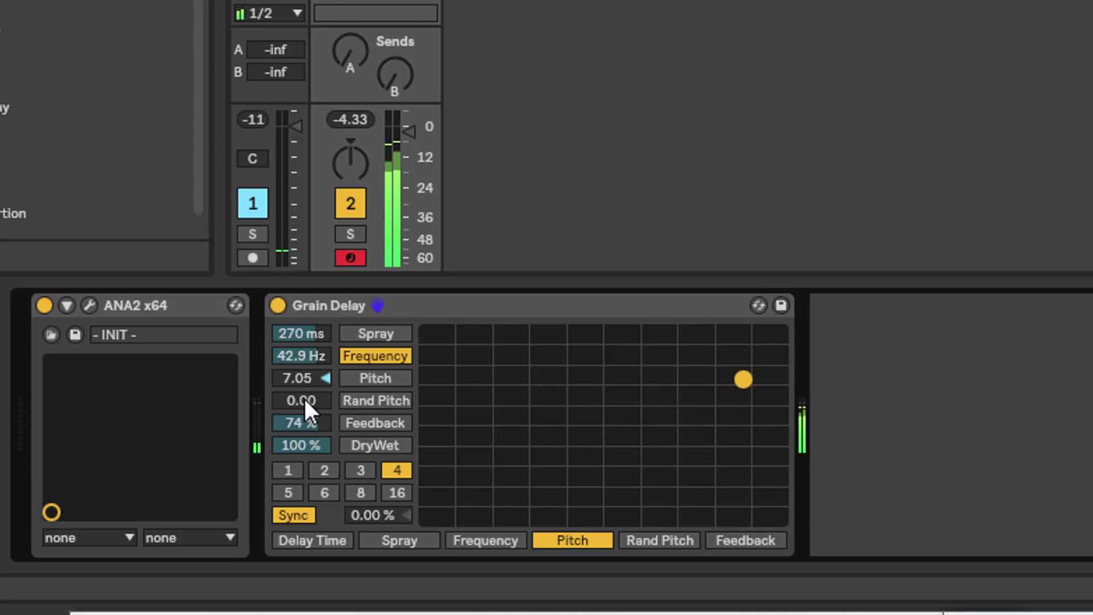
left_click_drag(303, 422, 303, 436)
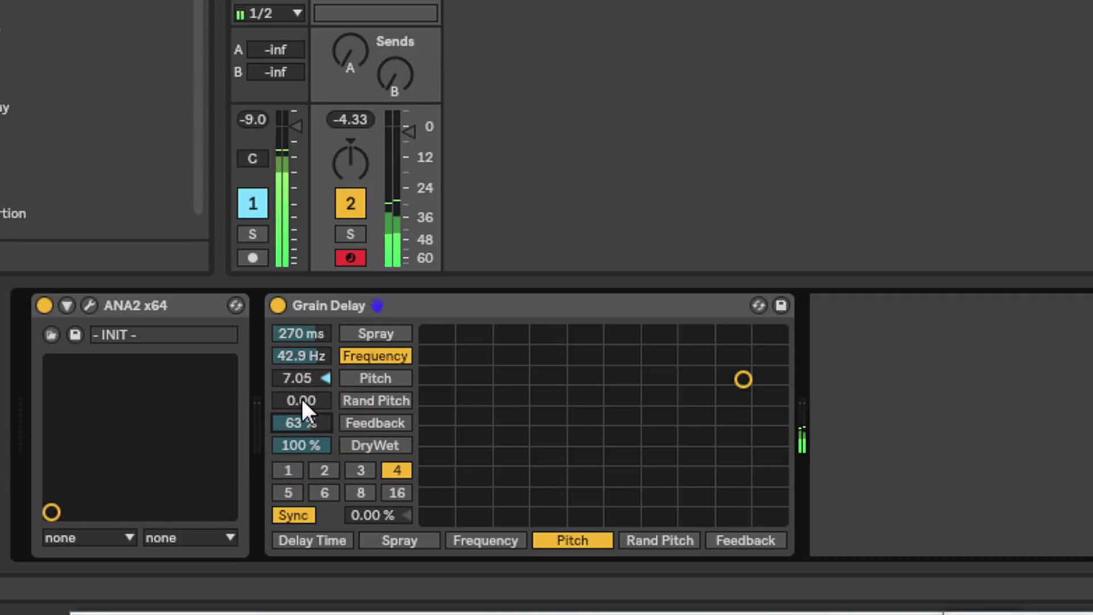
mouse_move(302, 399)
left_mouse_down()
mouse_move(301, 358)
mouse_move(306, 391)
left_mouse_up()
left_click_drag(742, 377, 637, 390)
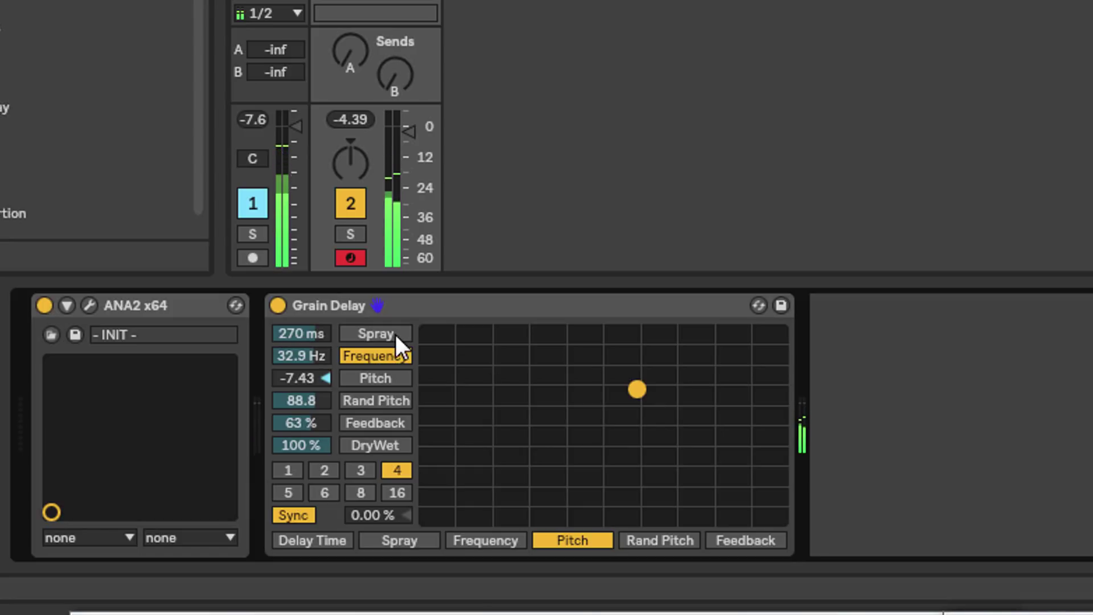
- Map the XY pad to Frequency horizontally and Rand Pitch vertically, then sweep them together
left_click(373, 376)
left_click(371, 399)
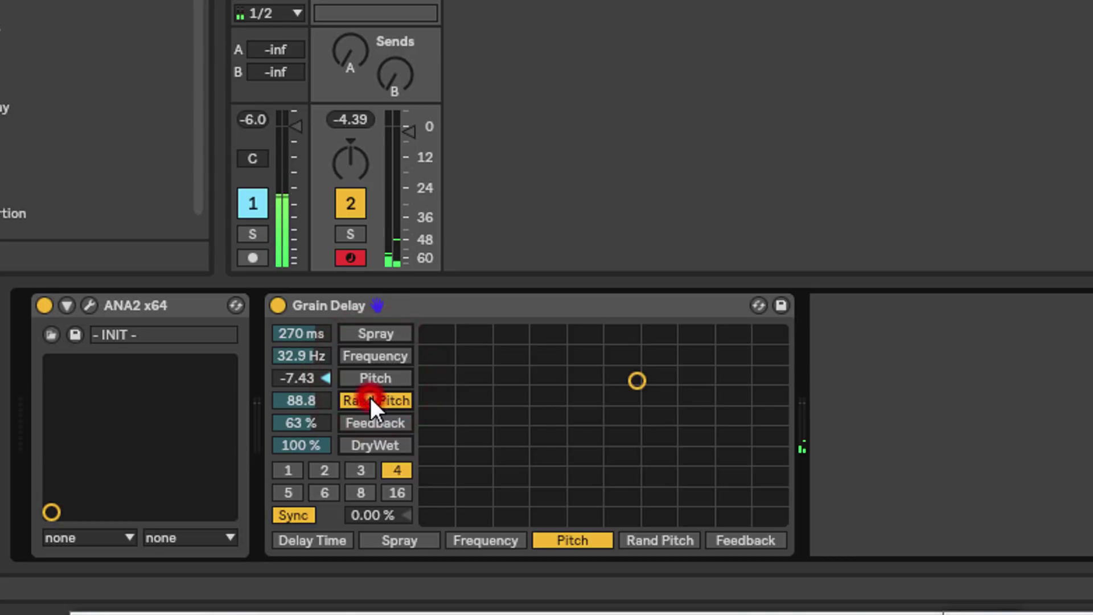
left_click(459, 540)
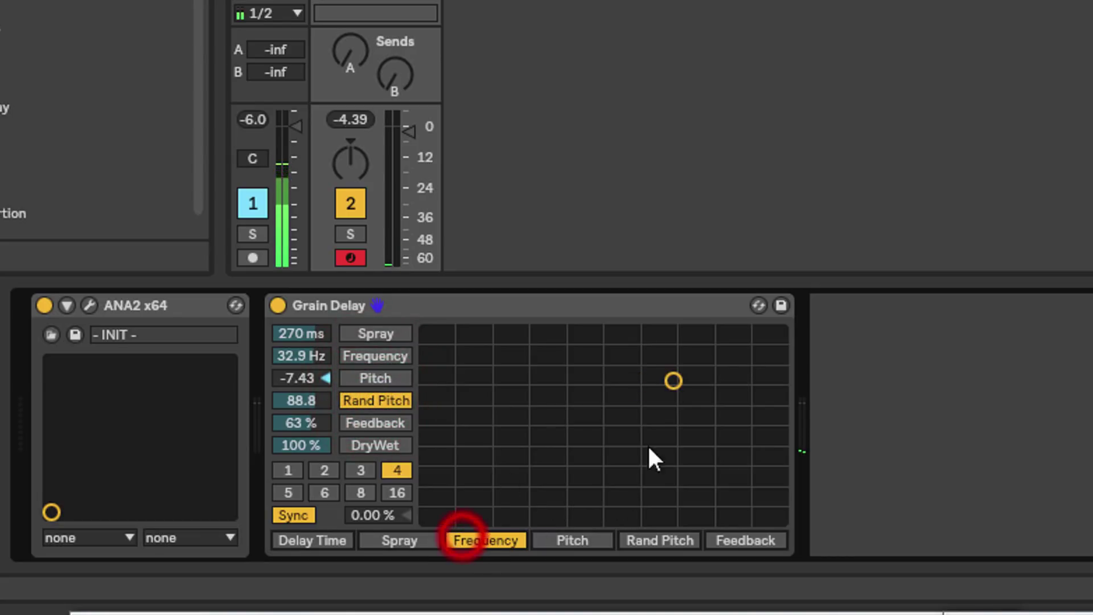
left_click_drag(670, 375, 701, 337)
- Raise grain pitch to 10.1, drop Frequency and Rand Pitch to minimum, and remap the pad's Y axis to Pitch
left_click_drag(298, 376, 286, 354)
left_click_drag(725, 338, 453, 517)
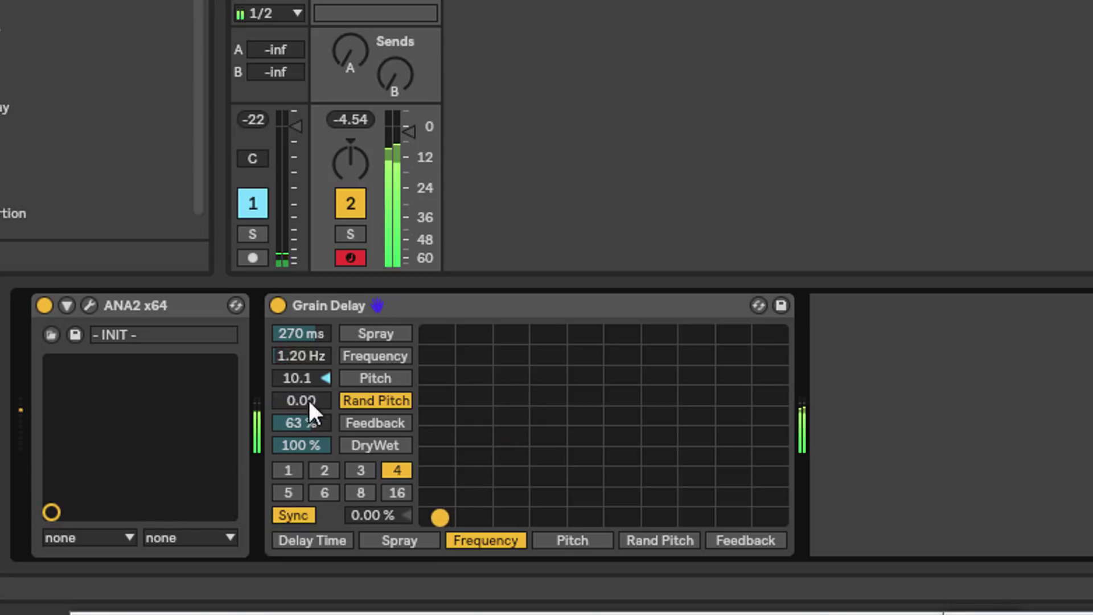
left_click_drag(294, 377, 294, 387)
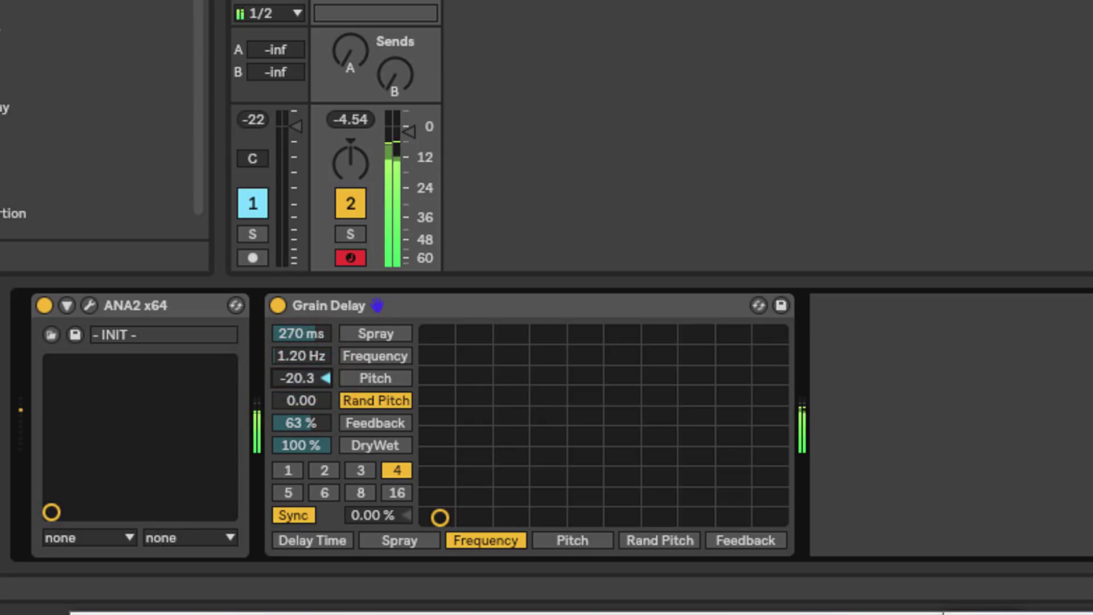
left_click(366, 378)
left_click_drag(439, 459, 615, 459)
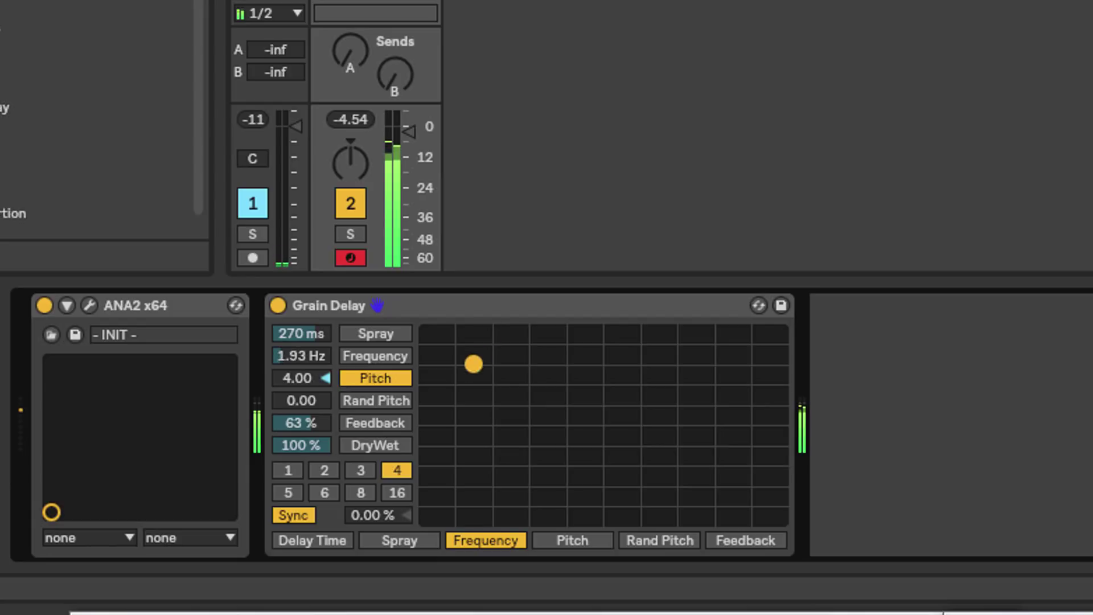
- Bypass and re-enable the Grain Delay, then settle the pad at 4.53 Hz and pitch 2.18
left_click(279, 306)
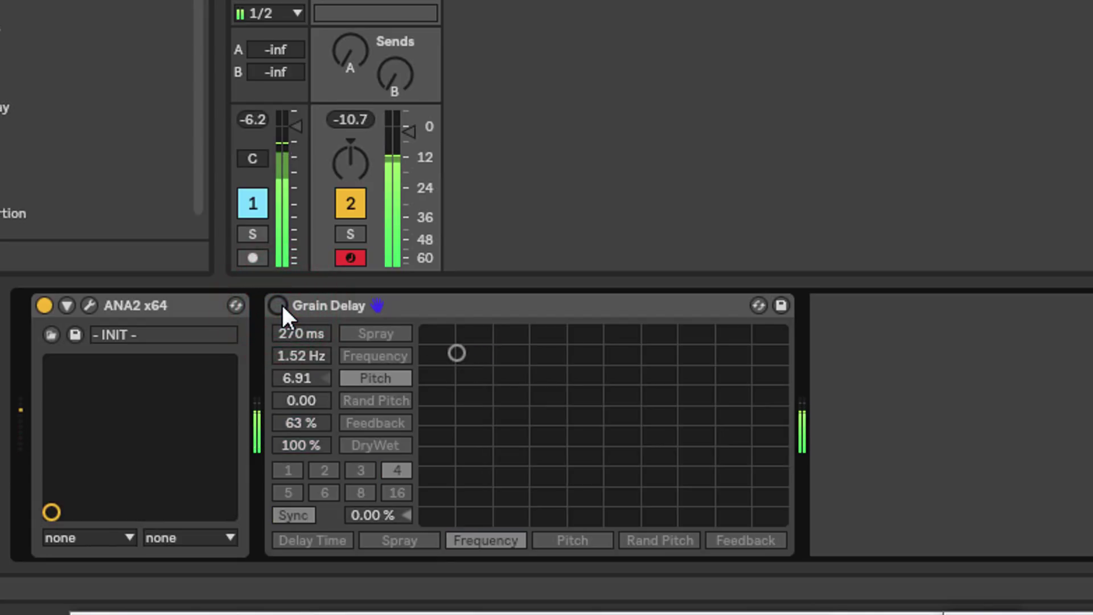
left_click(279, 306)
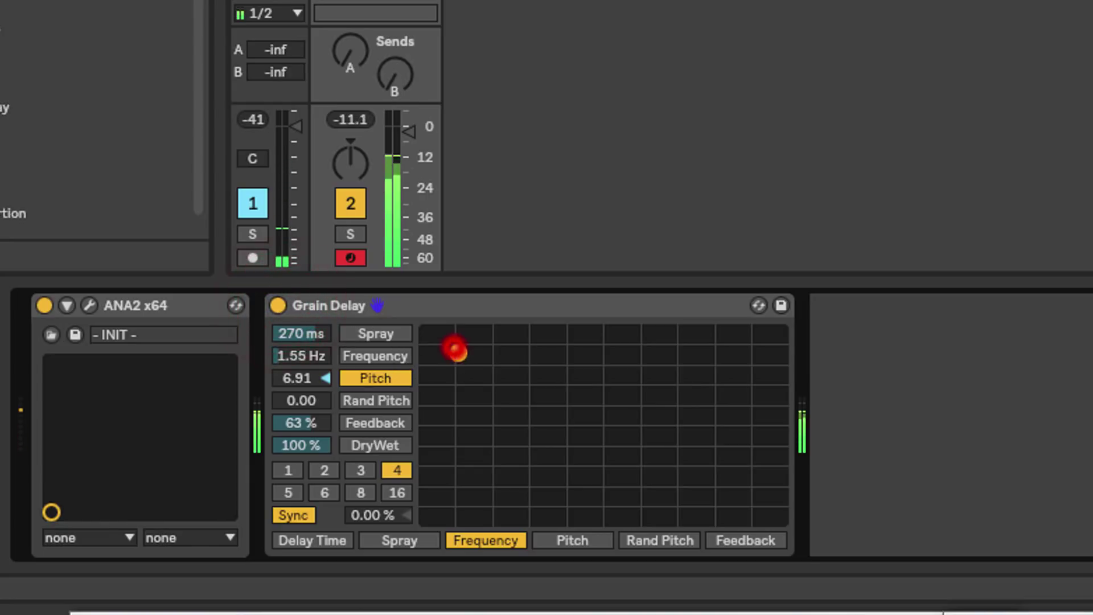
left_click_drag(455, 349, 534, 371)
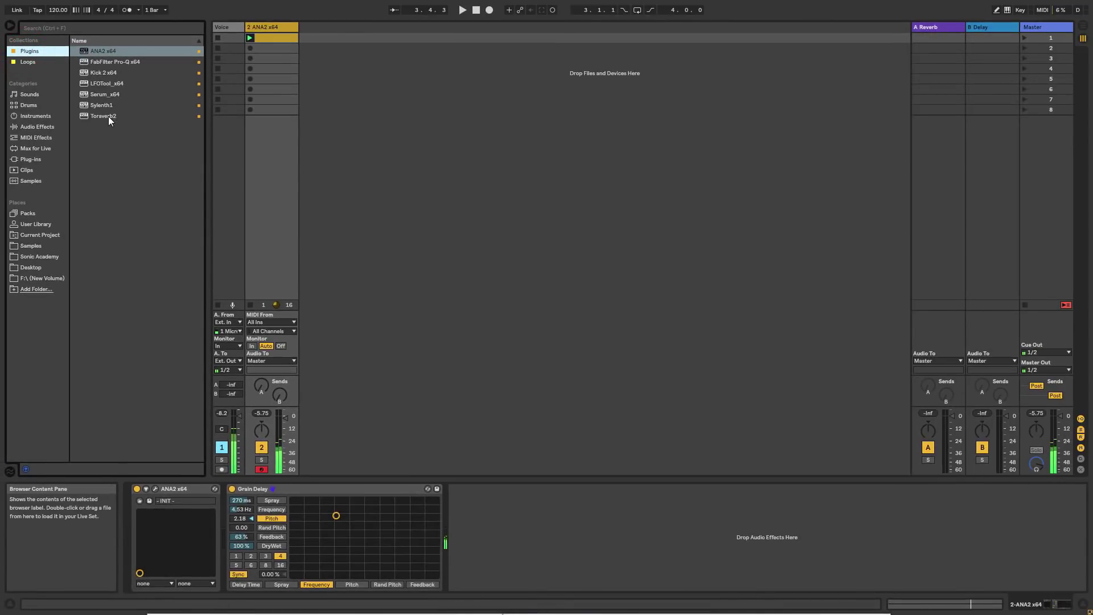
- Insert Toraverb2 after the Grain Delay with the Large Space preset 'The Thing', then close its window
left_click_drag(109, 117, 513, 507)
left_click(567, 118)
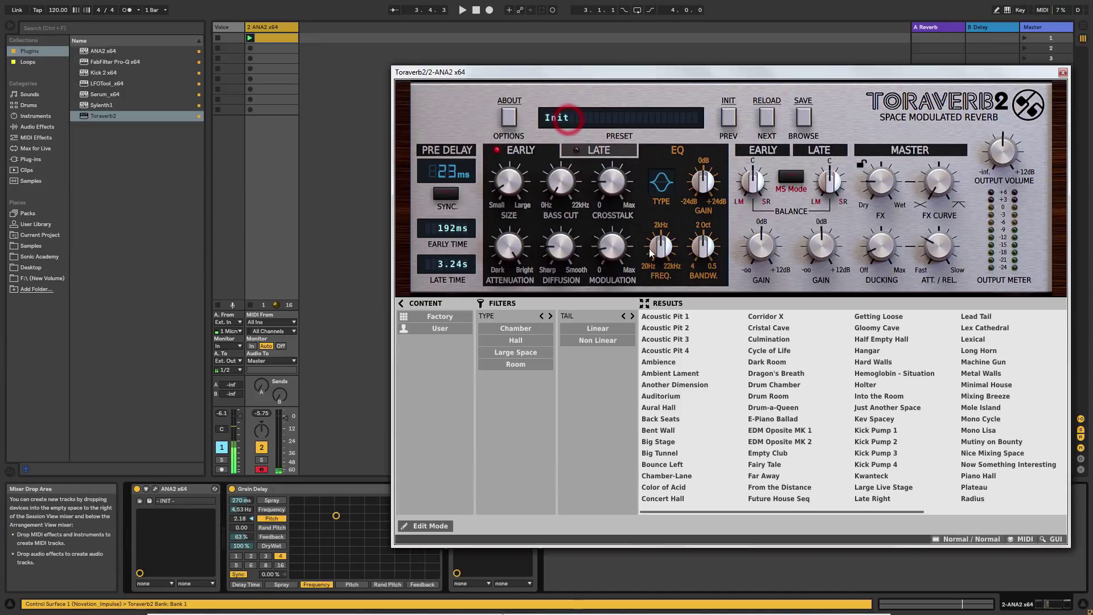
left_click(515, 353)
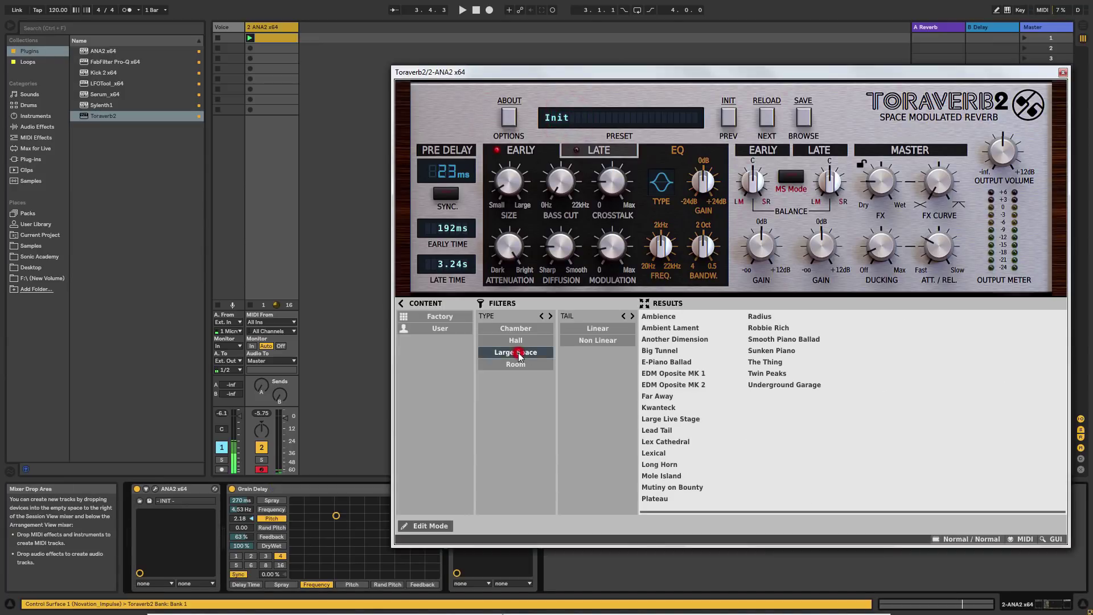
left_click(764, 363)
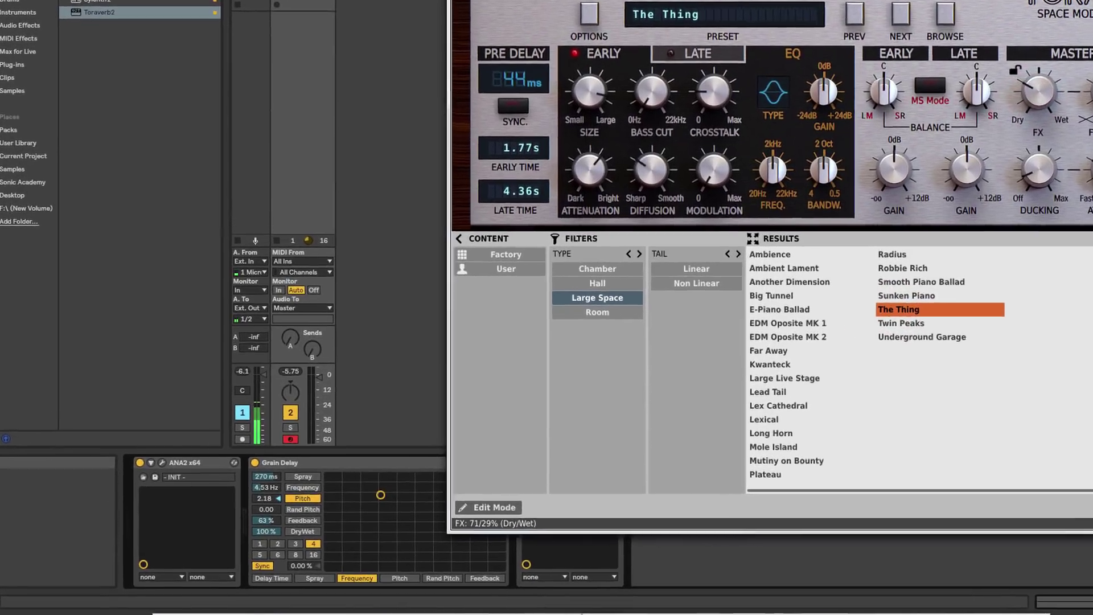
key("ctrl+alt+p")
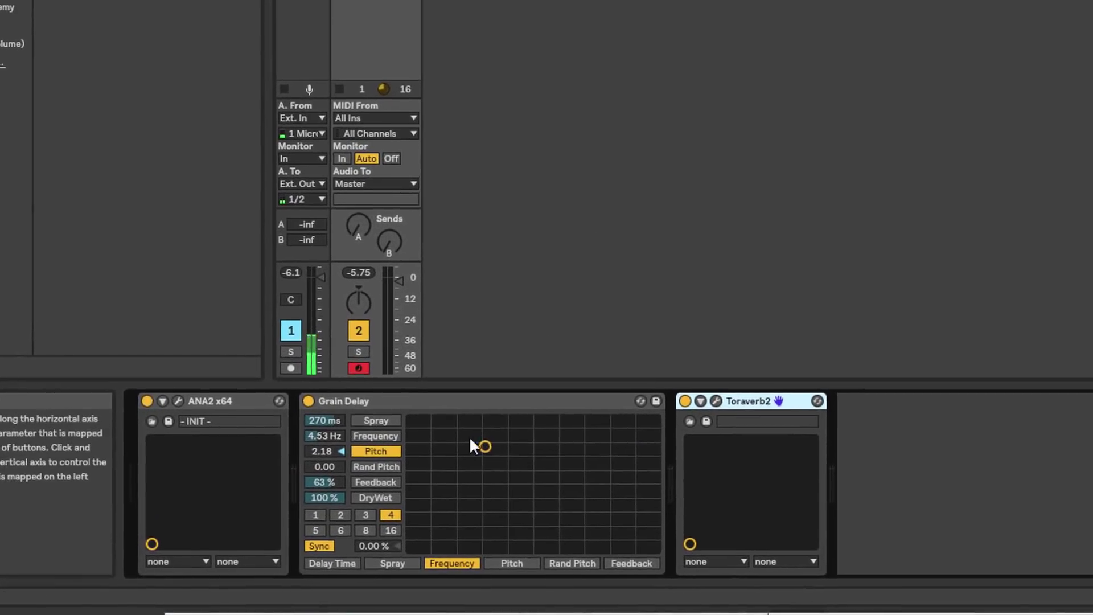
left_click(414, 438)
- Group the Grain Delay into an Audio Effect Rack and lower its grain frequency and pitch
right_click(770, 395)
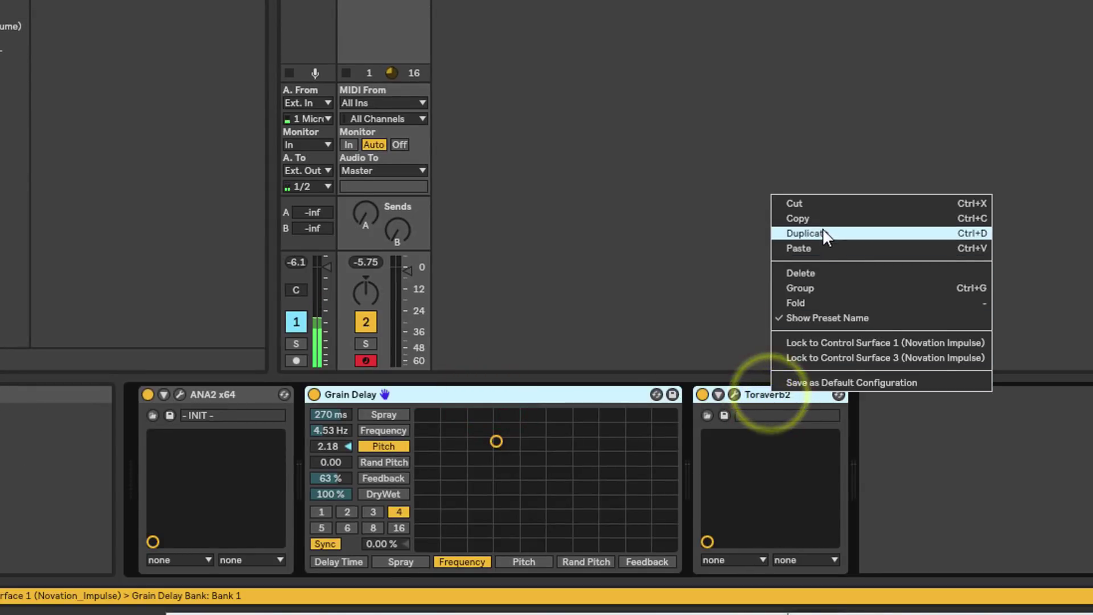
left_click(816, 286)
left_click_drag(522, 440, 479, 475)
- Set Grain Delay feedback to 47% and an unsynced 24.8 ms delay, then reopen Toraverb2
left_click_drag(354, 485, 353, 494)
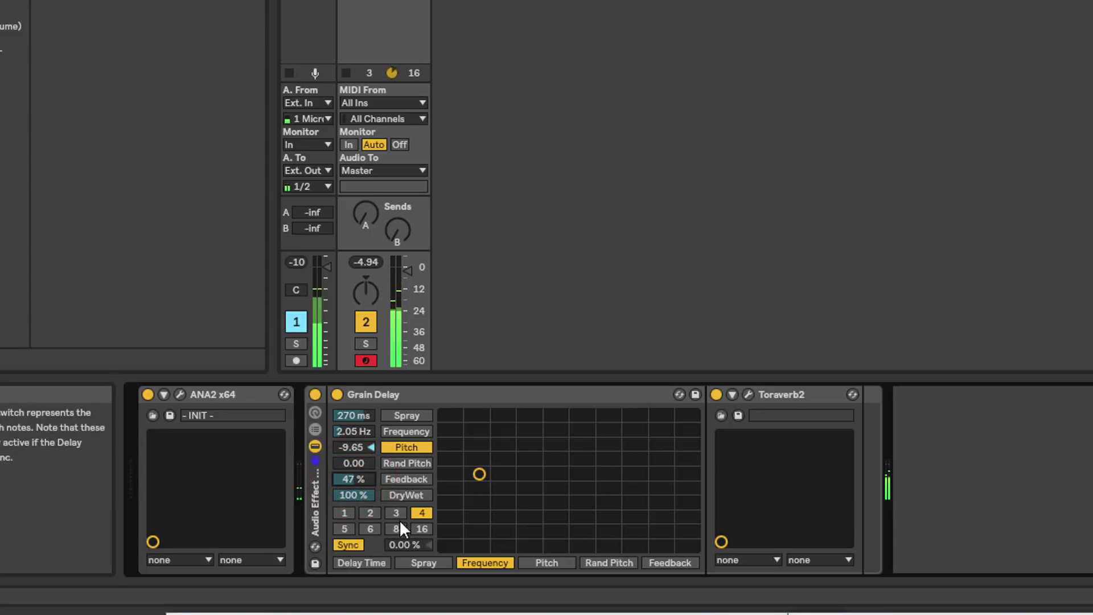
left_click(348, 544)
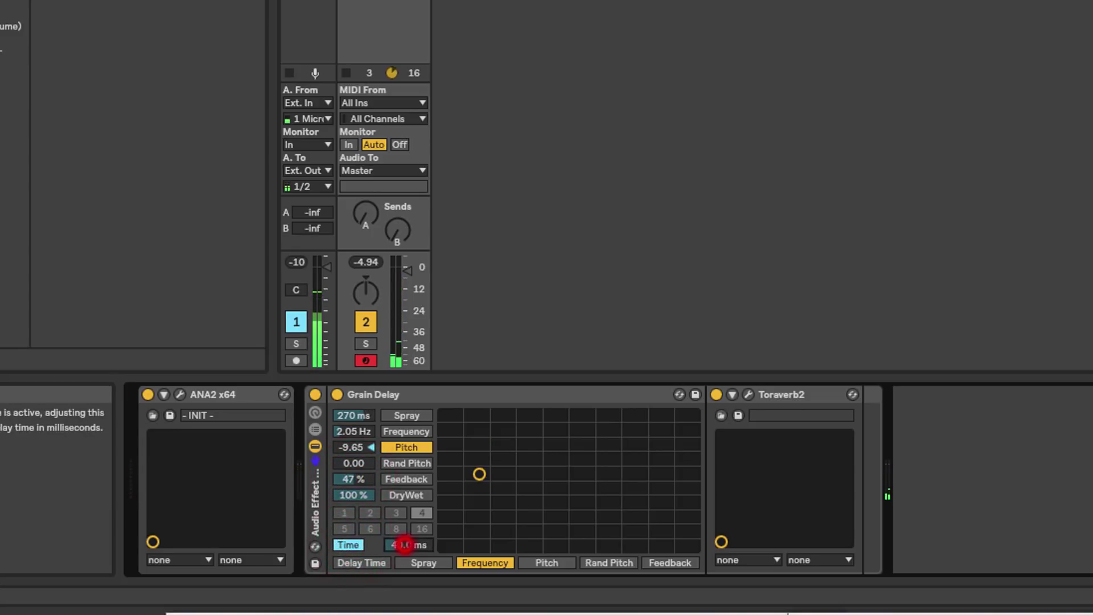
left_click_drag(406, 544, 405, 542)
left_click_drag(480, 473, 497, 424)
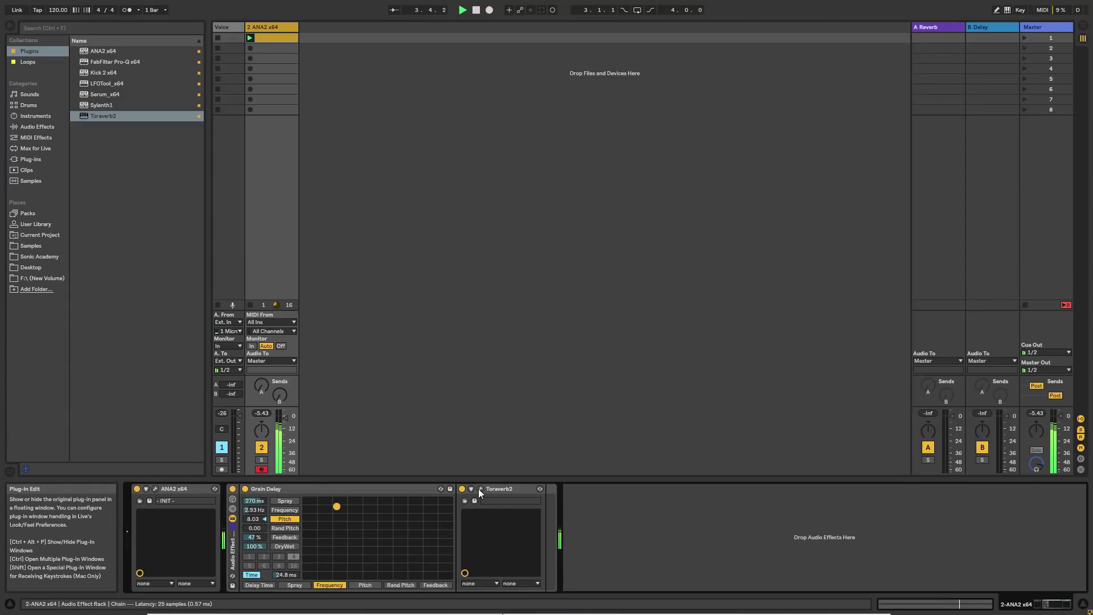
left_click(480, 488)
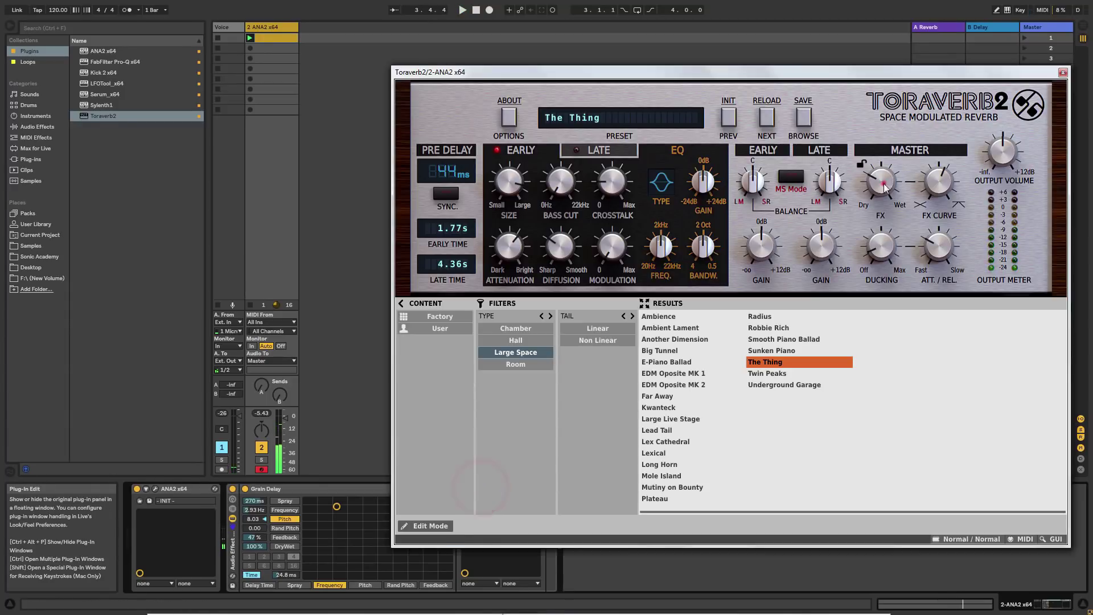
- Play the drone while sweeping the Grain Delay pad, ending at 31.2 Hz and pitch 9.83
left_click_drag(339, 504, 330, 519)
key("space")
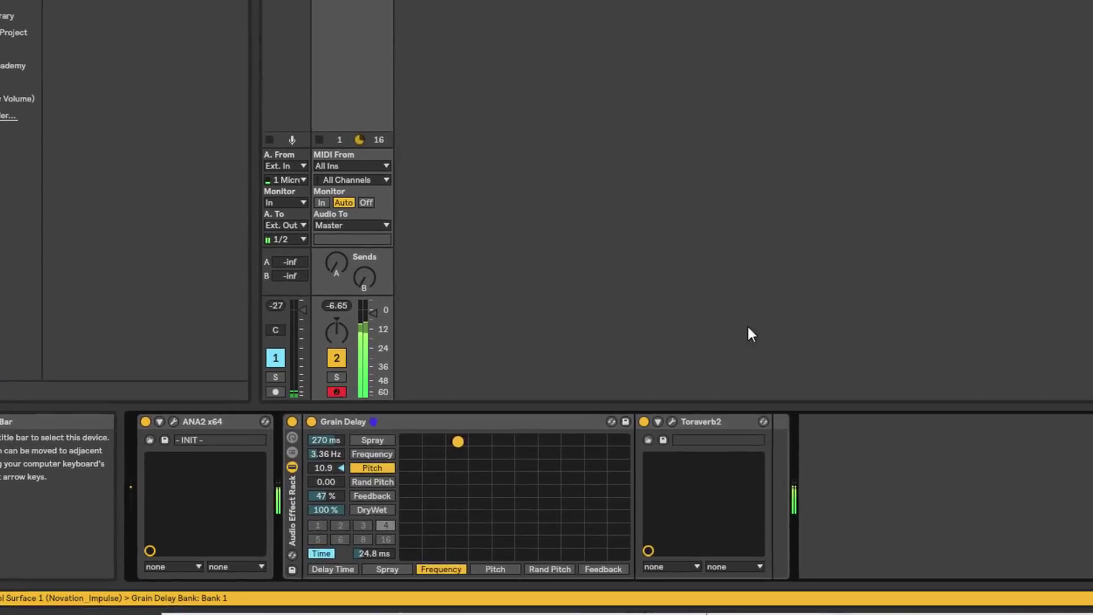
left_click_drag(506, 417, 485, 477)
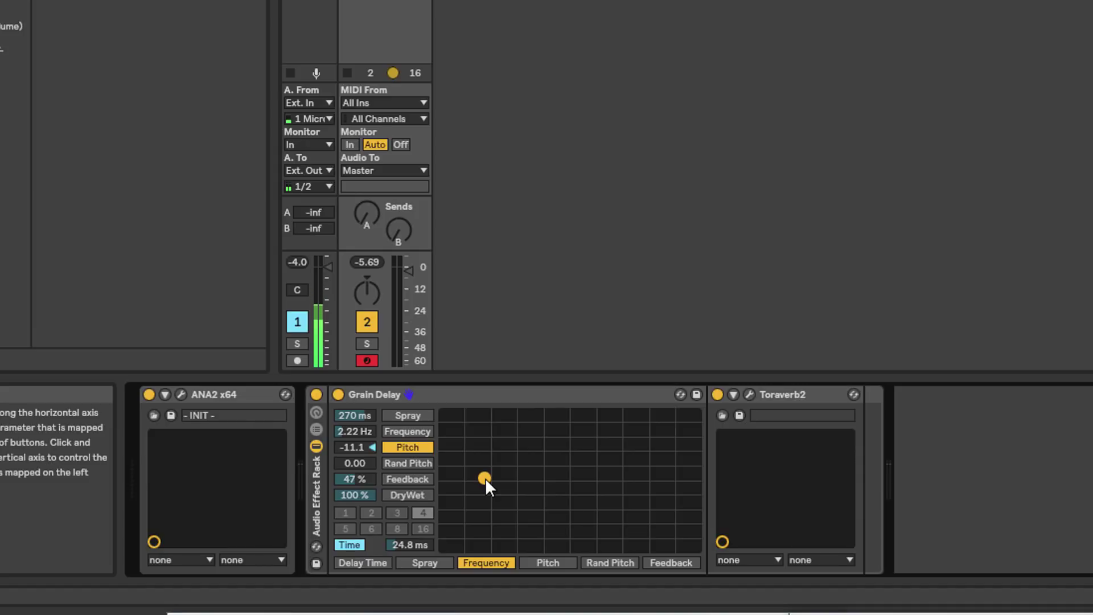
left_click_drag(486, 477, 616, 420)
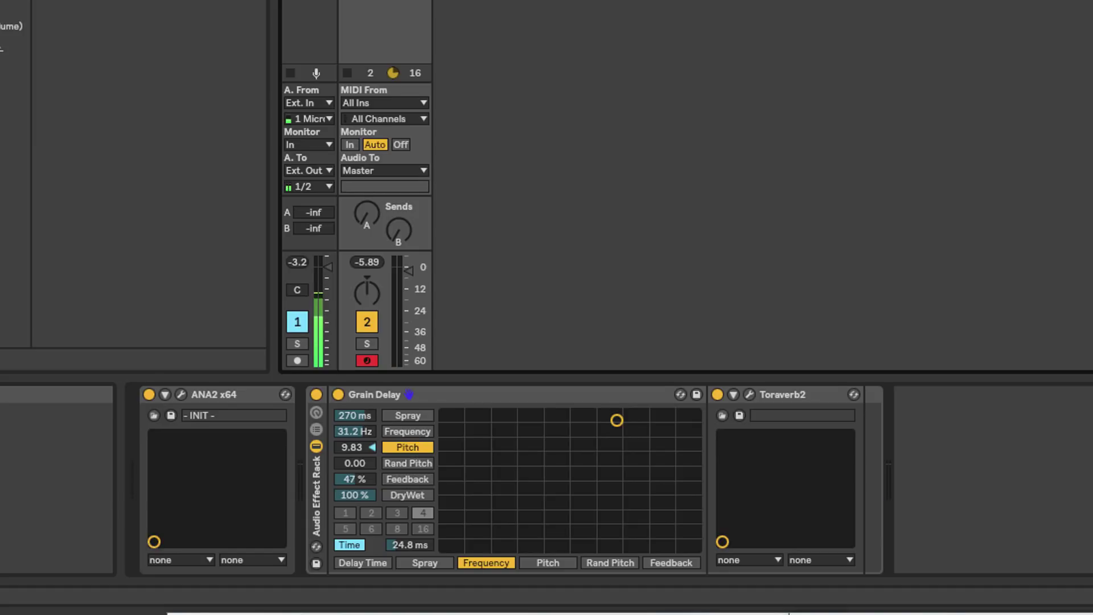
- Add an armed 3 Audio track with Resampling input and start recording into its first clip slot
right_click(345, 38)
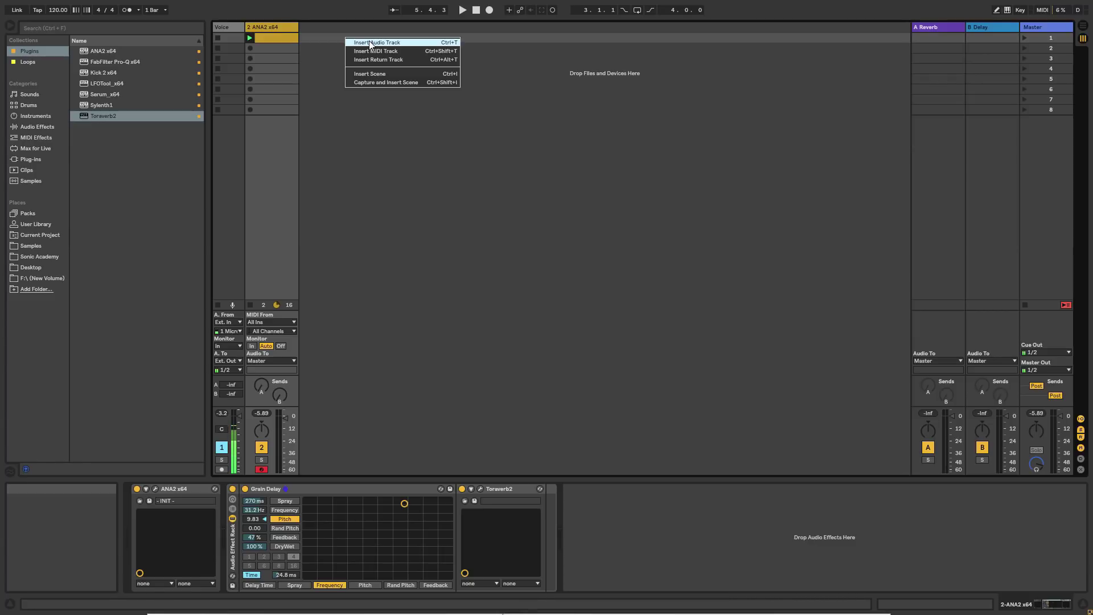
left_click(370, 43)
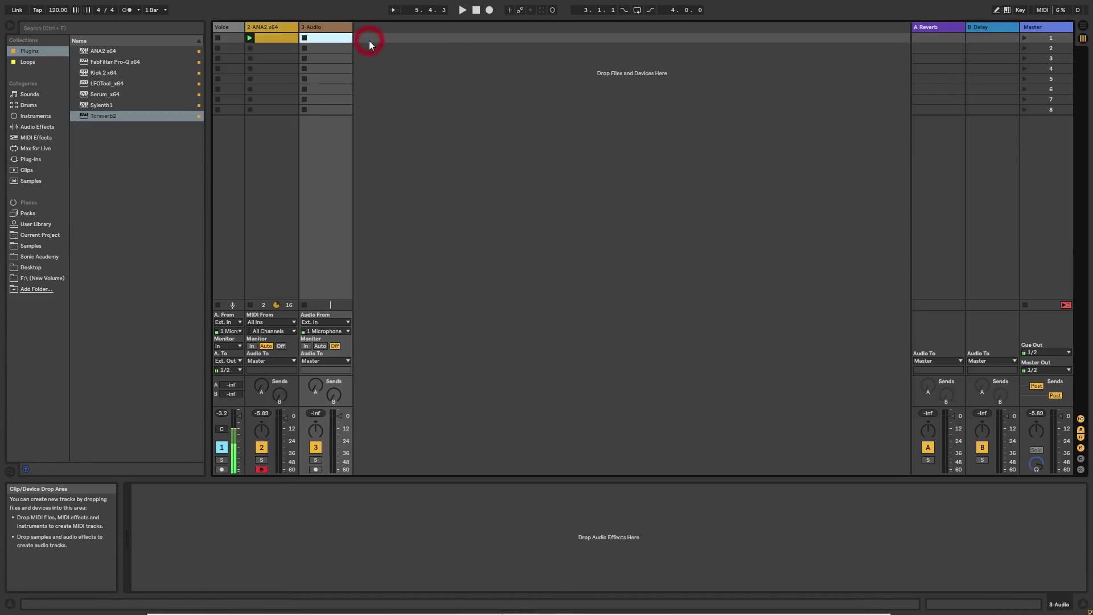
left_click(335, 322)
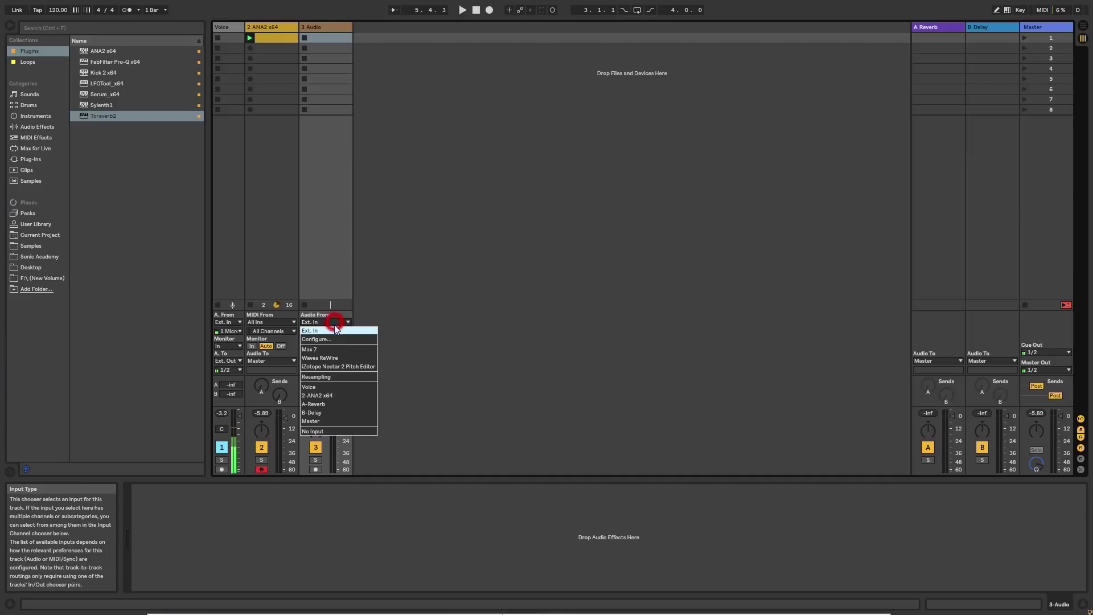
left_click(335, 373)
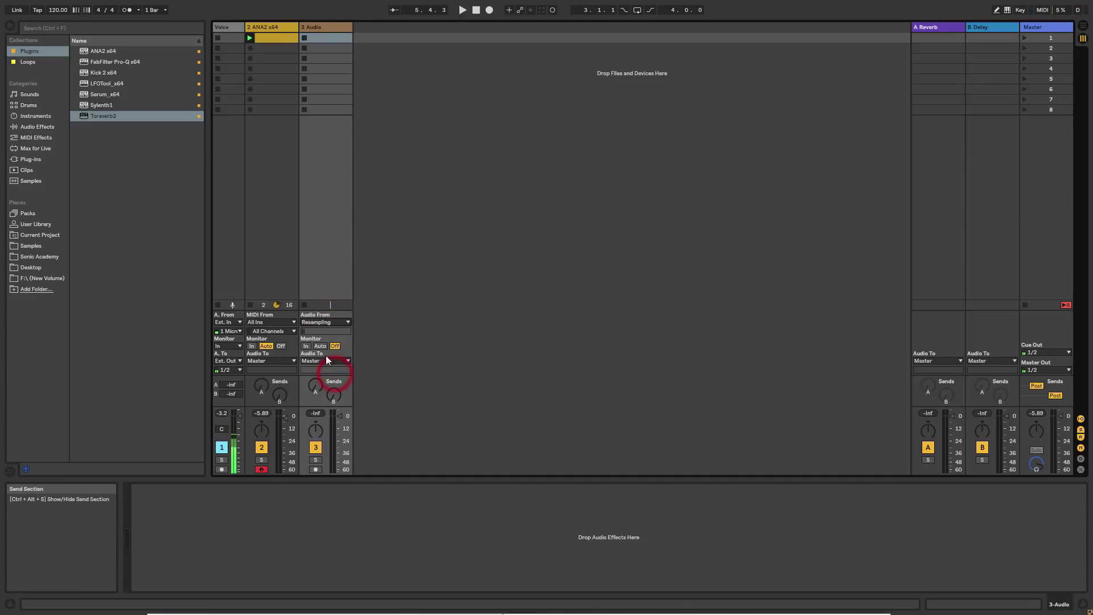
left_click(315, 468)
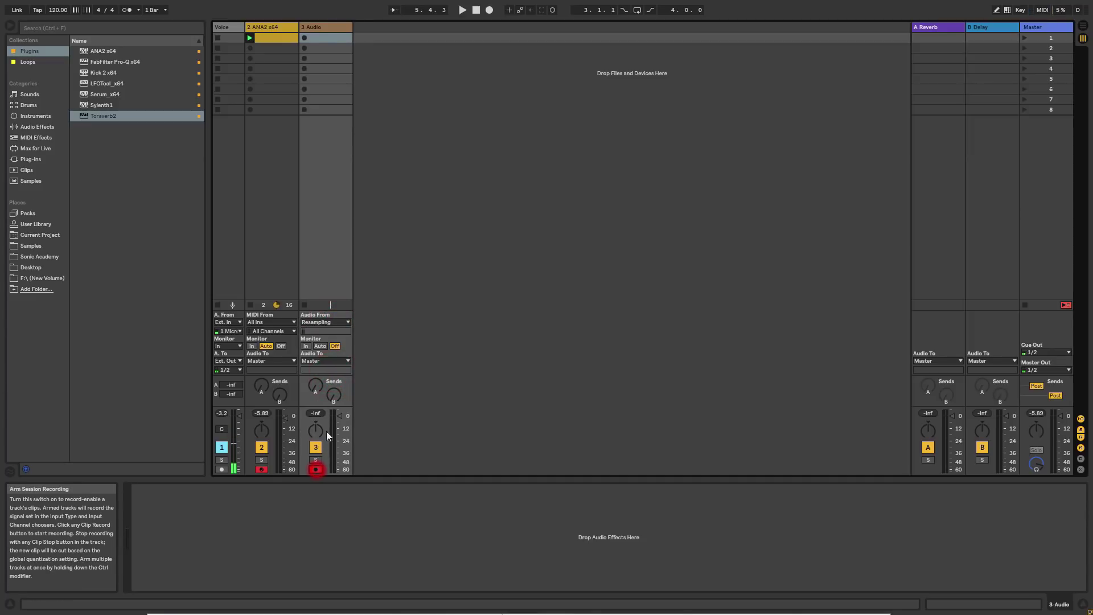
left_click(305, 38)
left_click(269, 26)
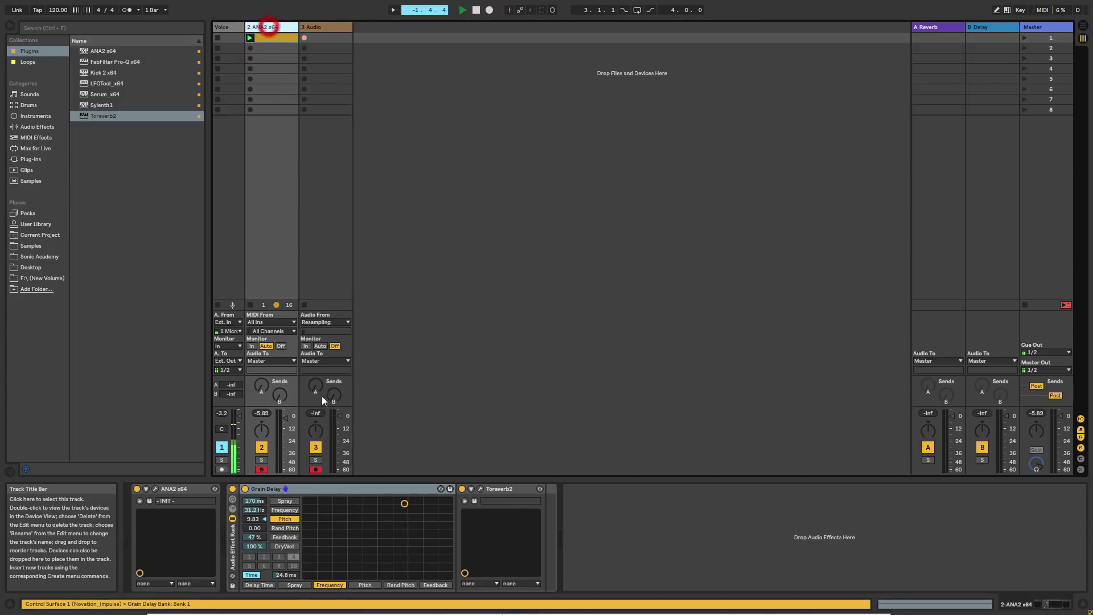
- Sweep the Grain Delay's pitch and frequency on the pad and raise Random Pitch
left_click_drag(404, 503, 337, 515)
left_click_drag(338, 555, 362, 538)
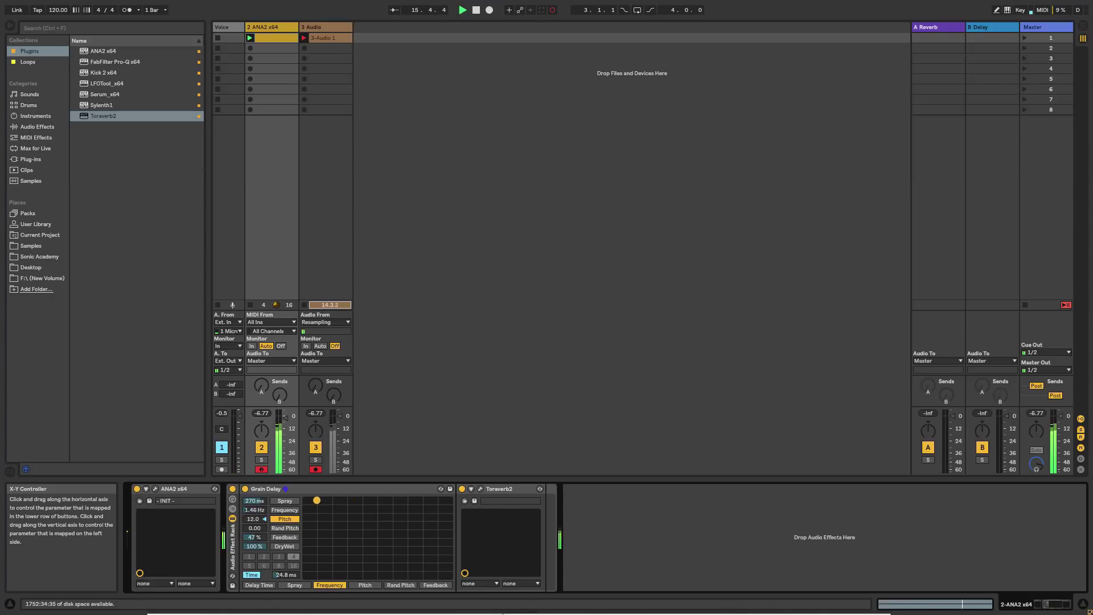
left_click_drag(324, 502, 339, 528)
mouse_move(254, 528)
left_mouse_down()
mouse_move(254, 513)
mouse_move(254, 530)
left_mouse_up()
left_click_drag(348, 537, 391, 503)
- Keep sweeping pitch and frequency while cutting Spray to 51.3 ms
left_click_drag(443, 520, 413, 515)
left_click_drag(347, 503, 331, 532)
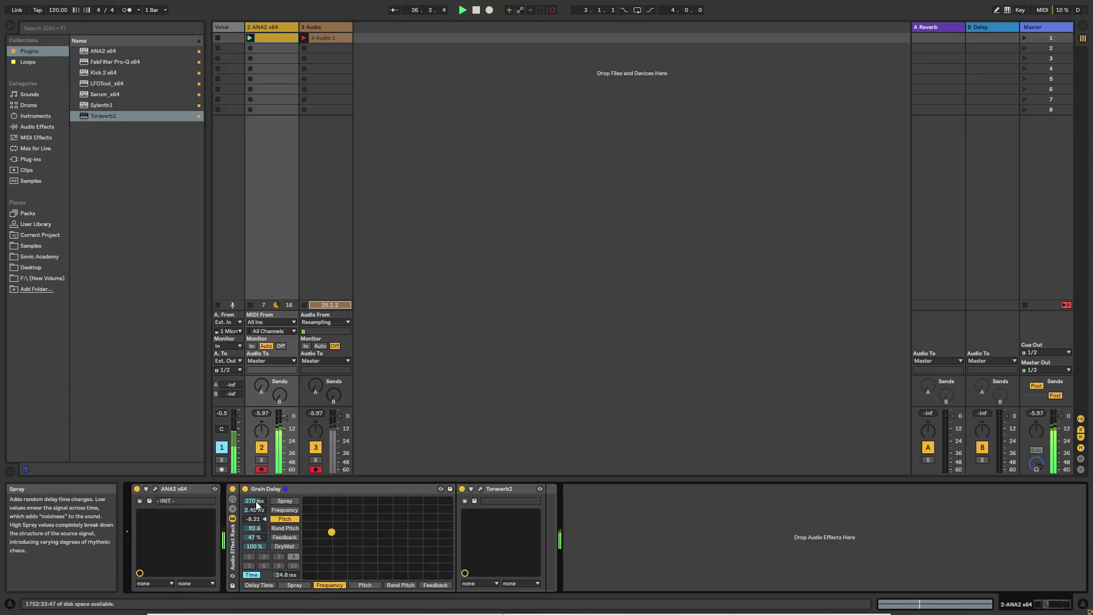
left_click_drag(254, 500, 254, 500)
left_click_drag(331, 531, 449, 520)
left_click_drag(380, 536, 313, 501)
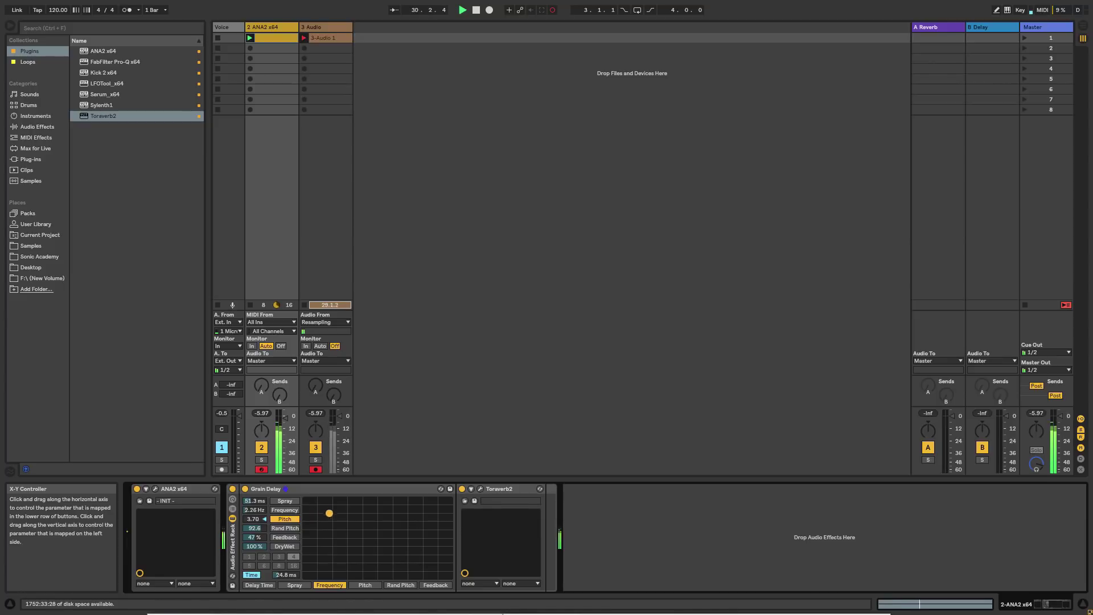
- Map the pad's X axis to Spray and sweep spray and pitch together
left_click(292, 585)
left_click(348, 520)
mouse_move(353, 516)
left_mouse_down()
mouse_move(437, 500)
mouse_move(448, 528)
mouse_move(372, 500)
left_mouse_up()
mouse_move(397, 513)
left_mouse_down()
mouse_move(450, 520)
mouse_move(426, 564)
mouse_move(311, 524)
mouse_move(335, 527)
left_mouse_up()
- Remap the pad to Pitch horizontally and Rand Pitch vertically, and sweep both
left_click(283, 528)
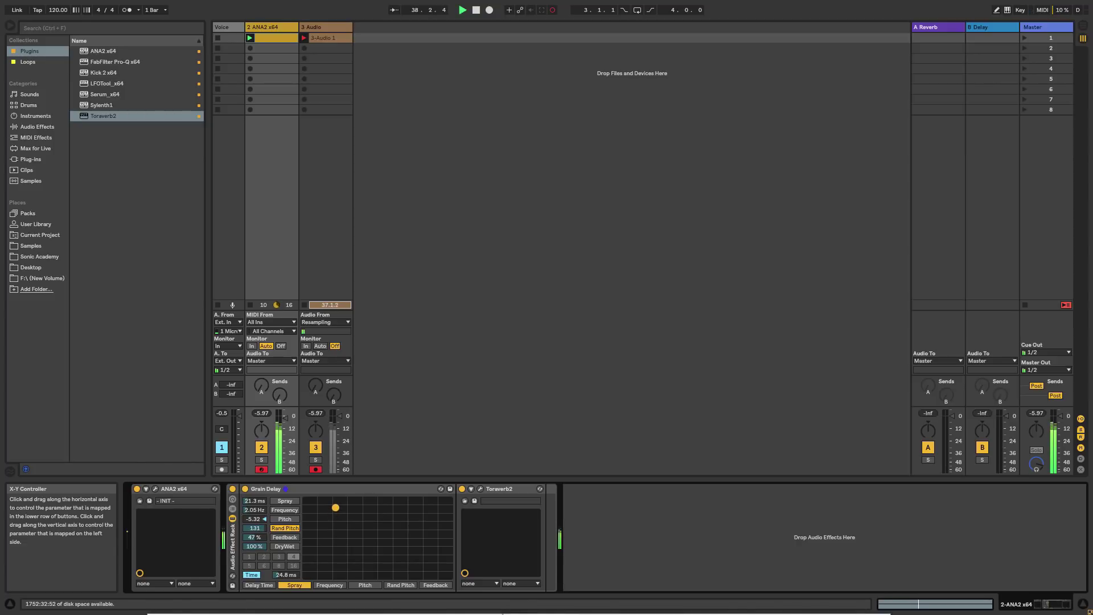
left_click(363, 584)
left_click_drag(398, 505, 448, 523)
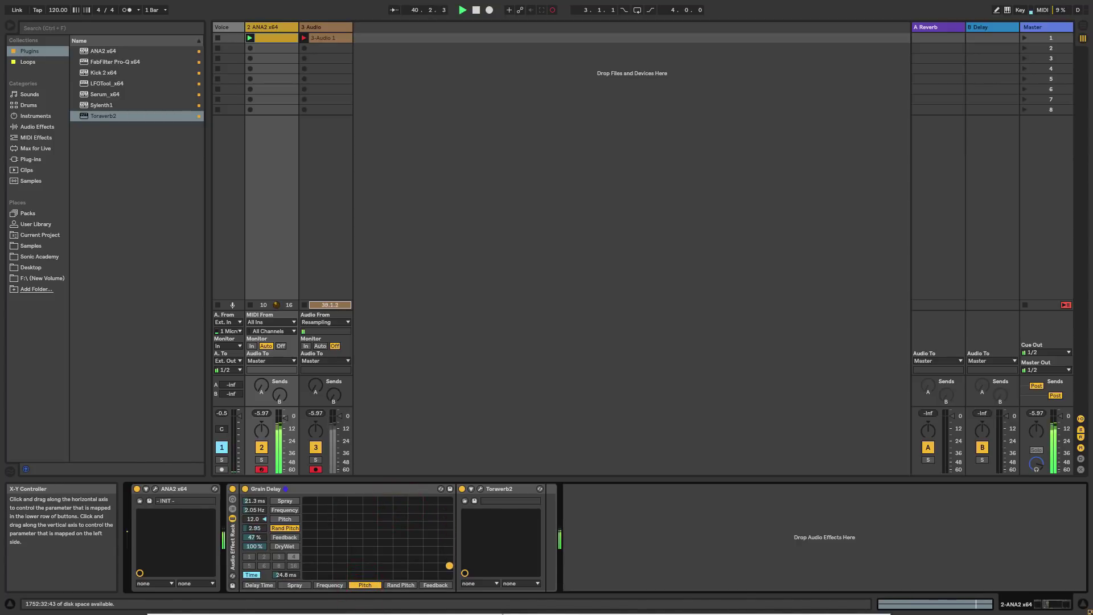
left_click_drag(450, 567, 446, 575)
left_click_drag(447, 518, 432, 511)
- Raise Frequency to 139 Hz and keep sweeping, settling at pitch 0.19 and Rand Pitch 104
left_click_drag(250, 509, 238, 504)
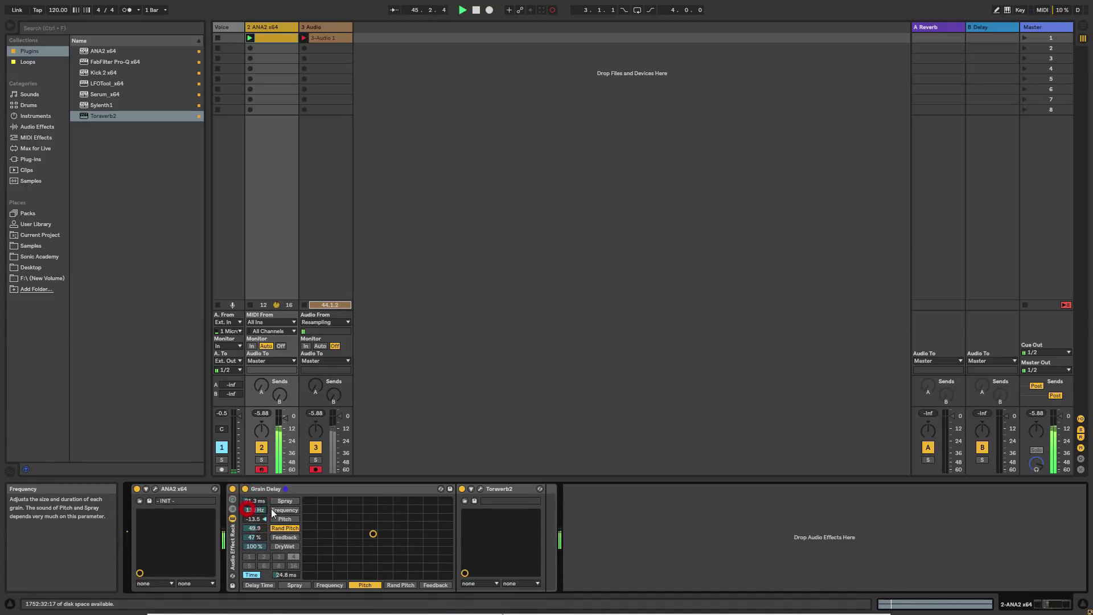
left_click_drag(373, 534, 419, 507)
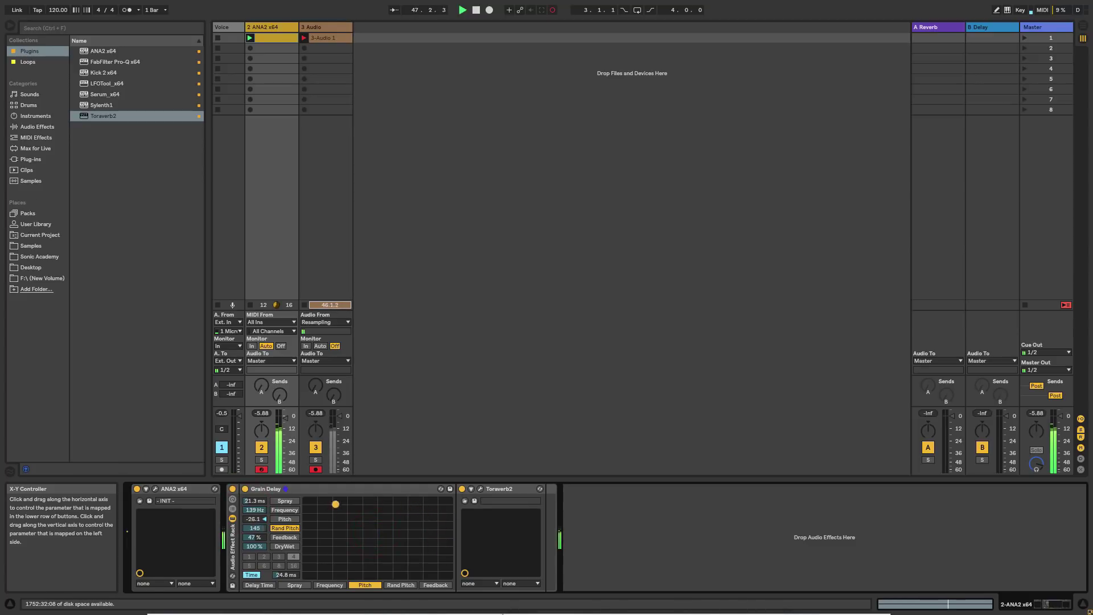
left_click_drag(320, 571, 398, 502)
left_click_drag(449, 529, 404, 546)
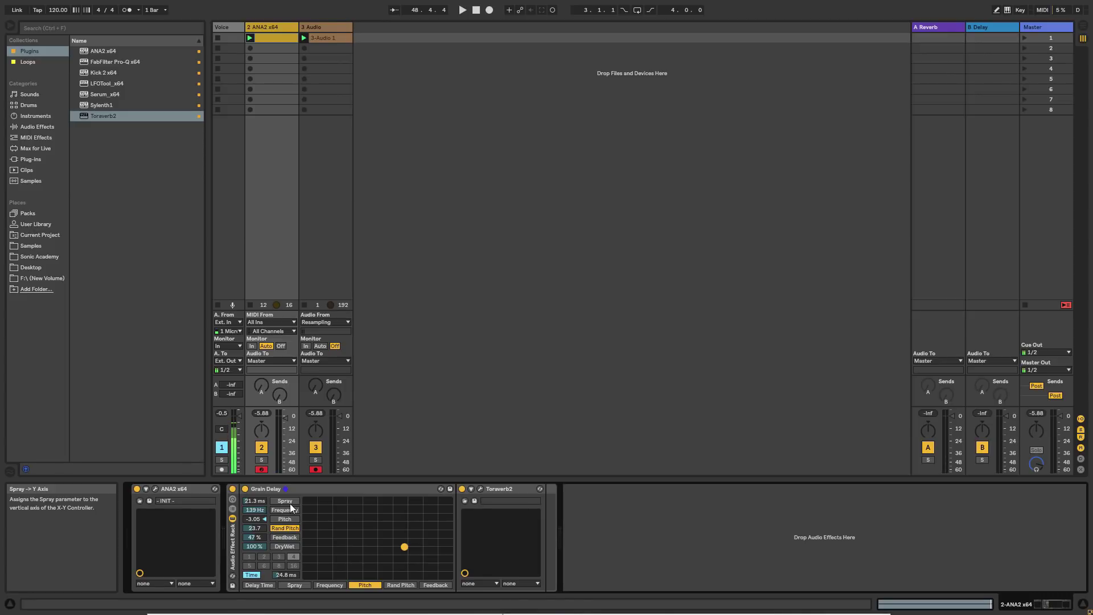
left_click_drag(404, 546, 414, 515)
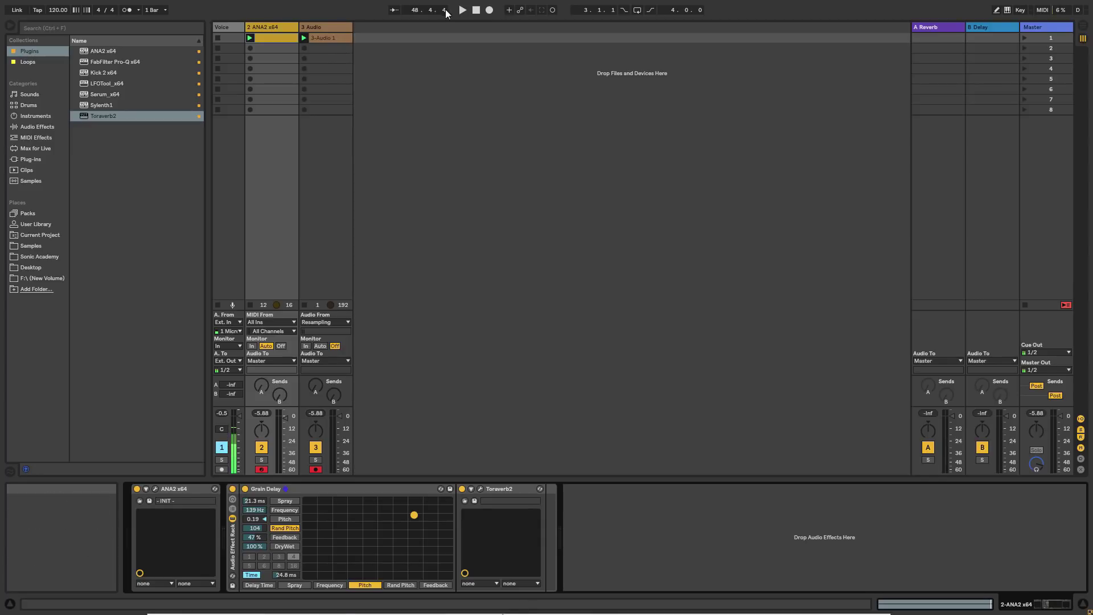
- Stop recording, open the 3-Audio 1 clip's waveform, and audition it around bars 17, 21 and 39
left_click(476, 9)
left_click(327, 38)
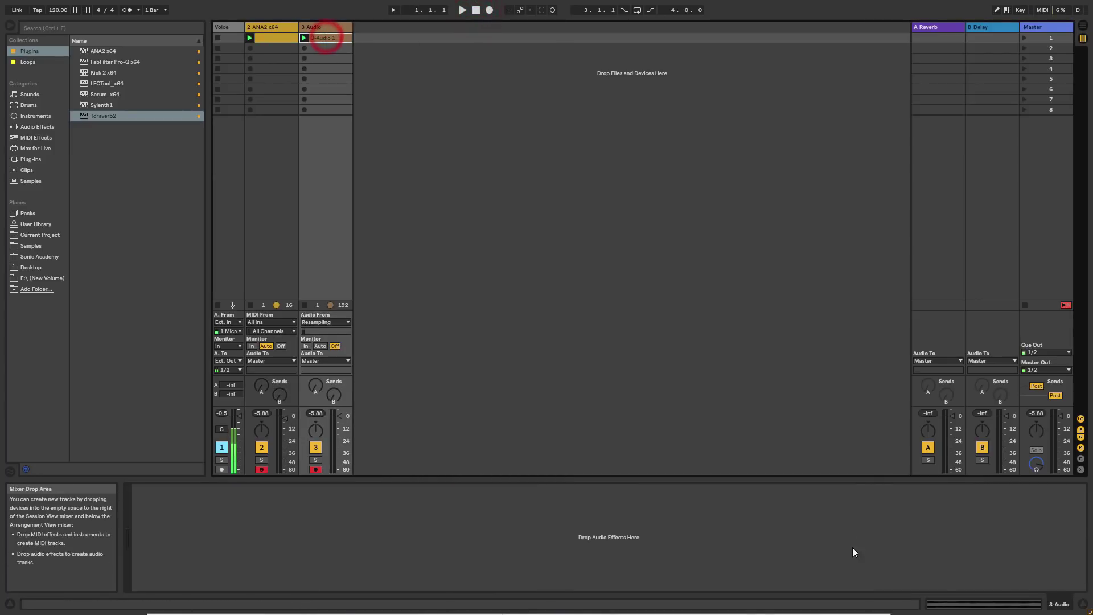
left_click(972, 602)
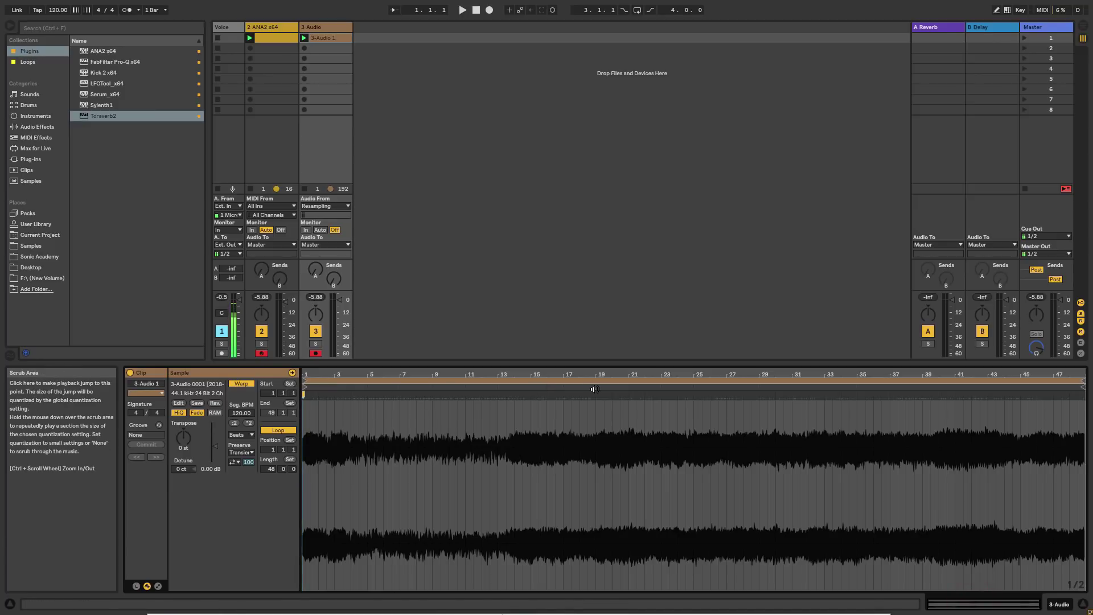
left_click(553, 387)
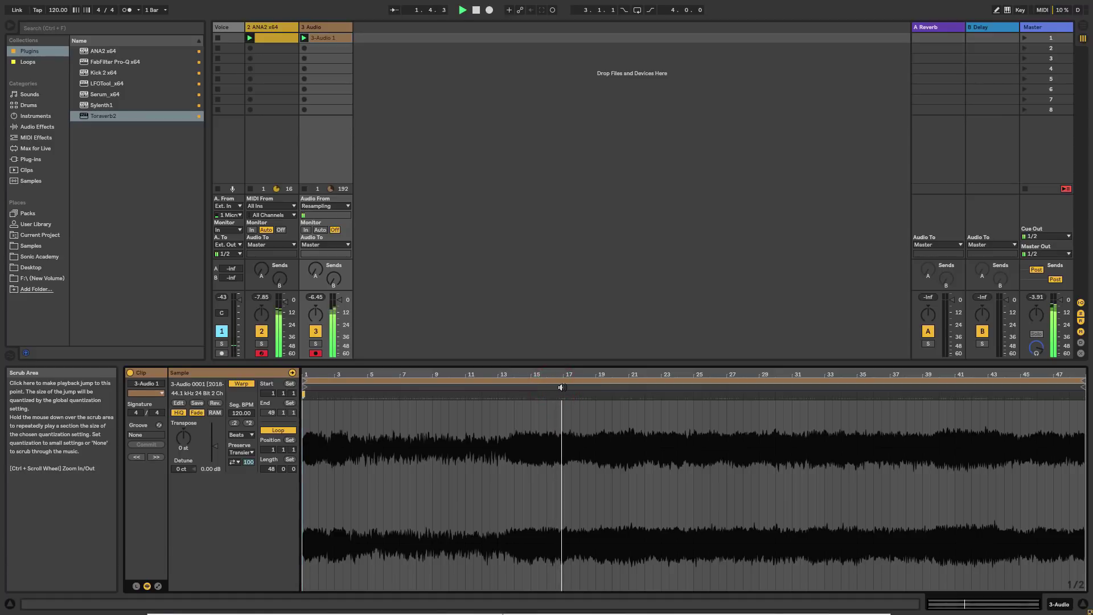
left_click(636, 388)
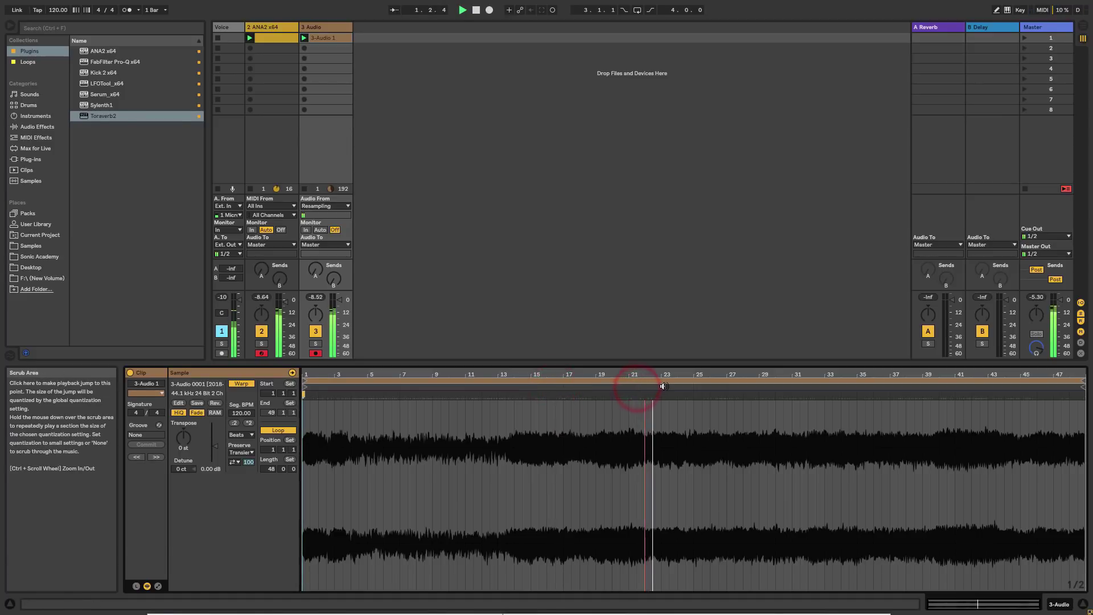
left_click(932, 388)
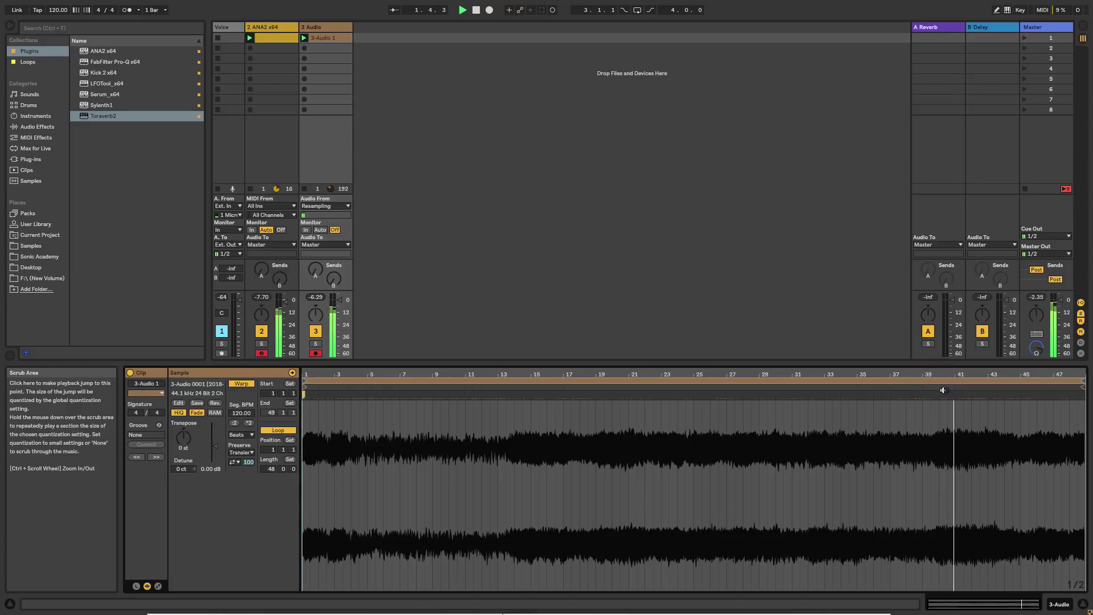
- Loop bar 40 of the clip, trim the loop end to 0.3.0, and preview it
left_click_drag(939, 406, 953, 409)
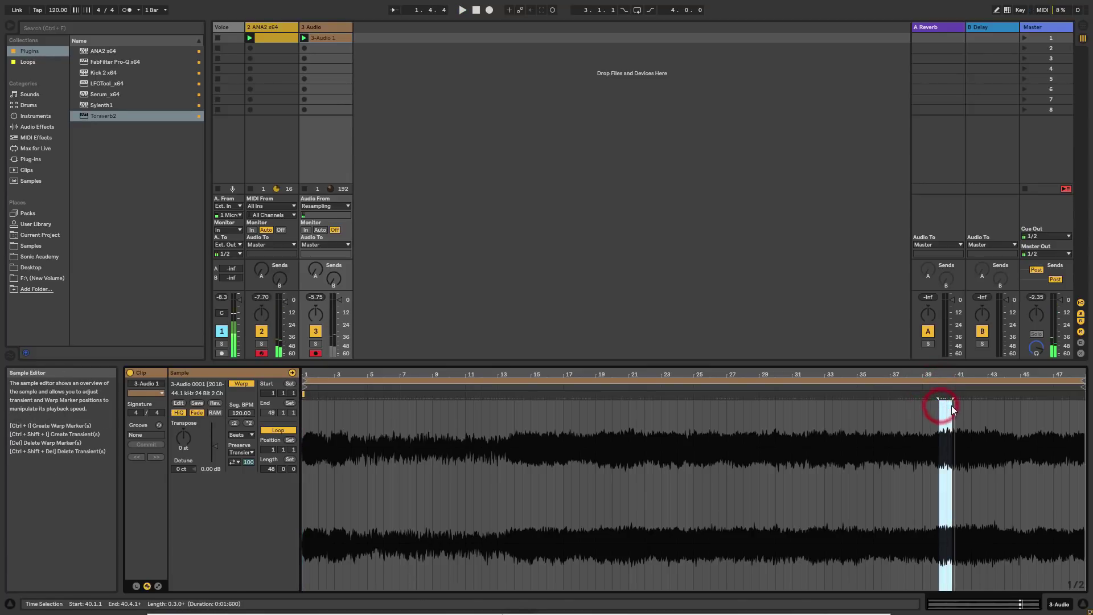
right_click(948, 408)
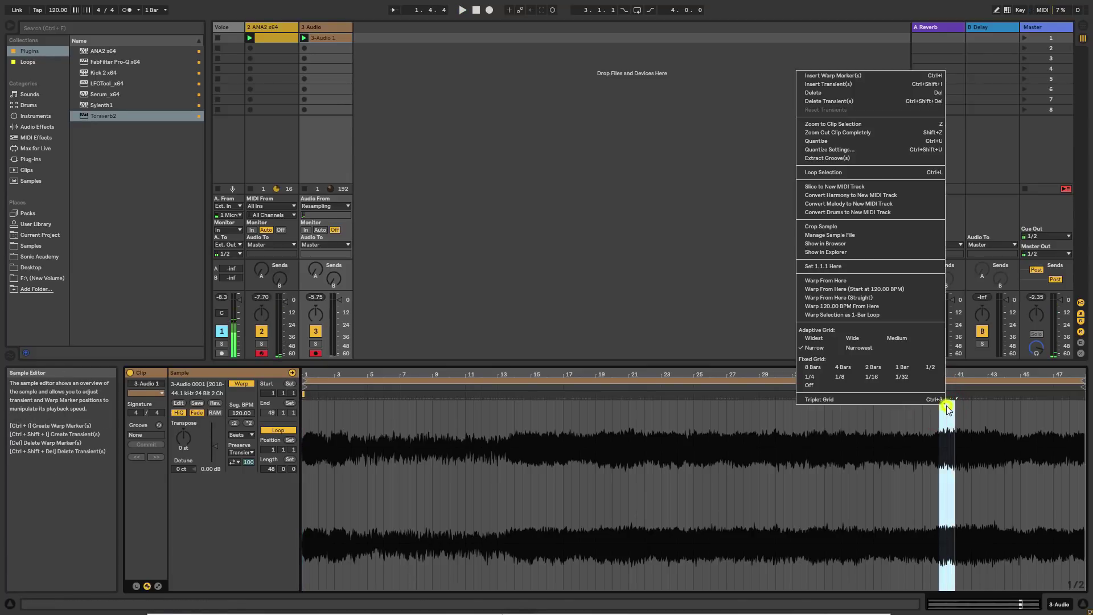
left_click(843, 174)
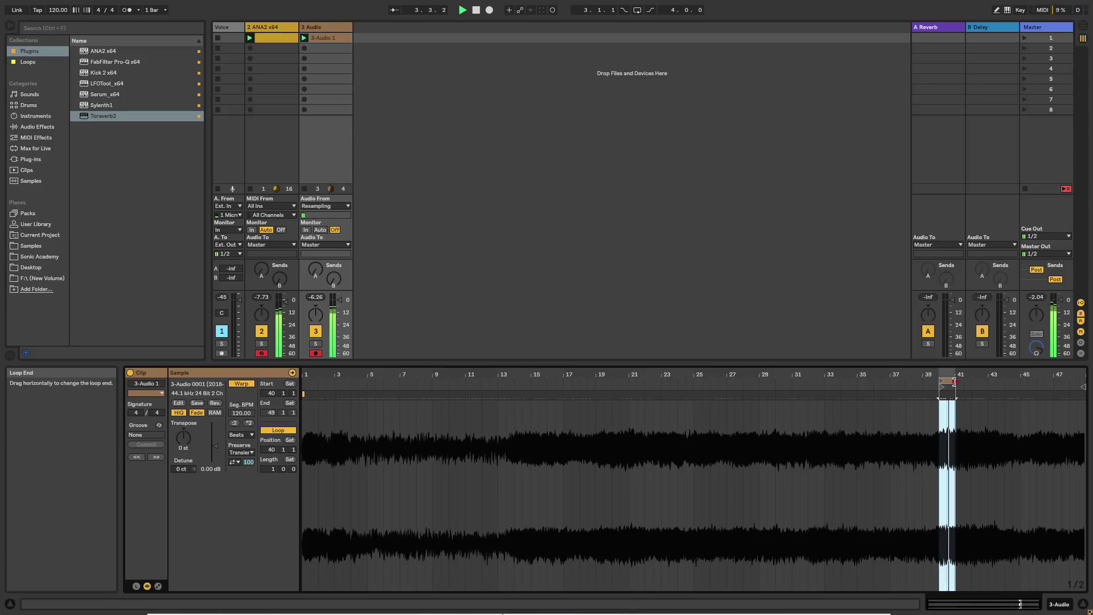
left_click_drag(954, 382, 949, 381)
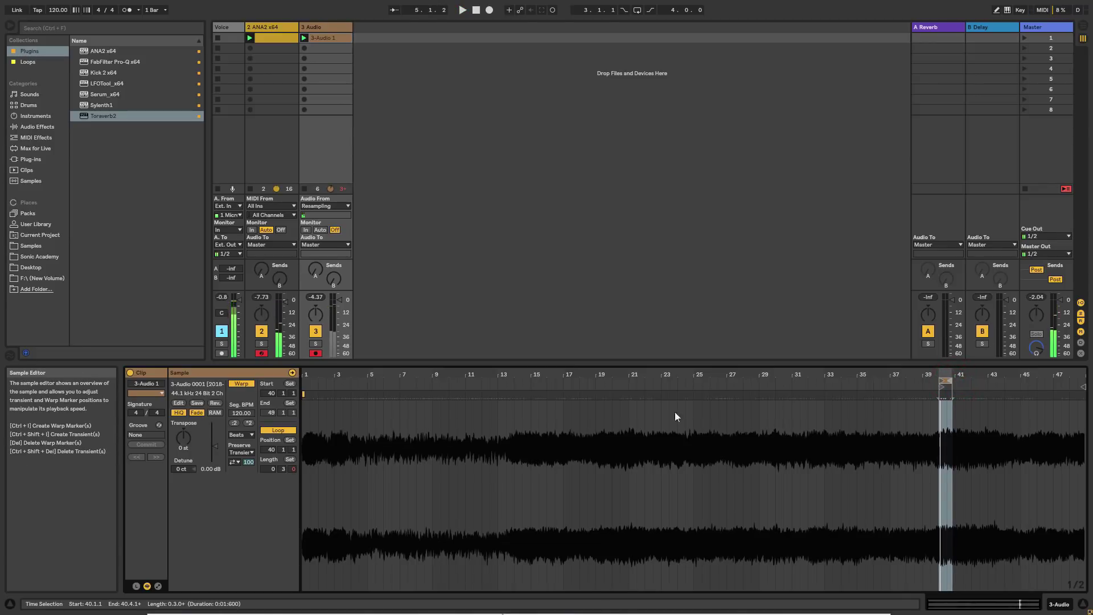
left_click(452, 387)
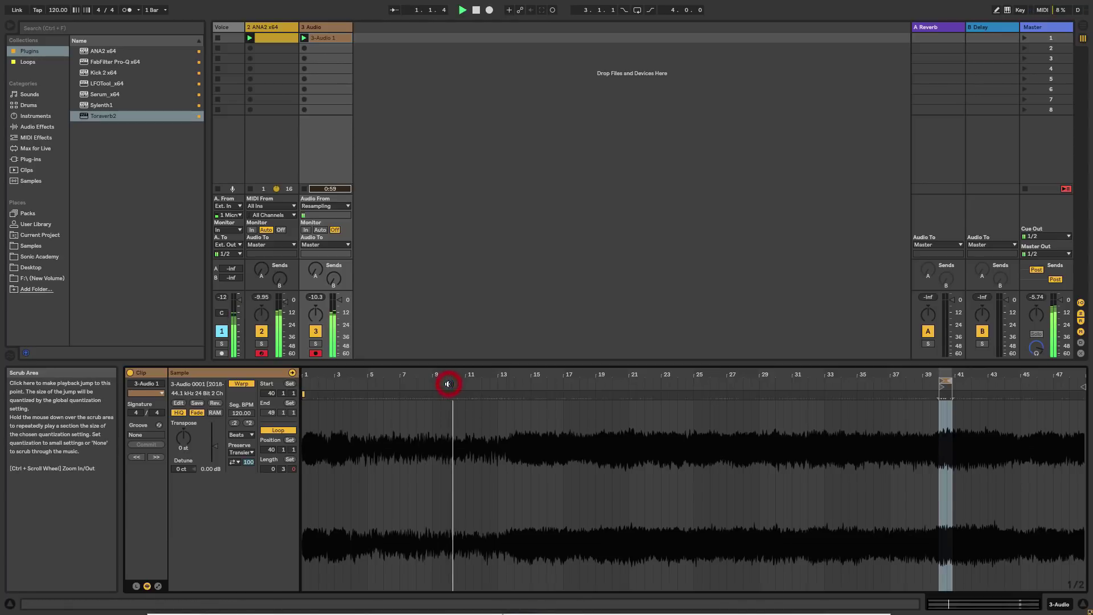
left_click(470, 386)
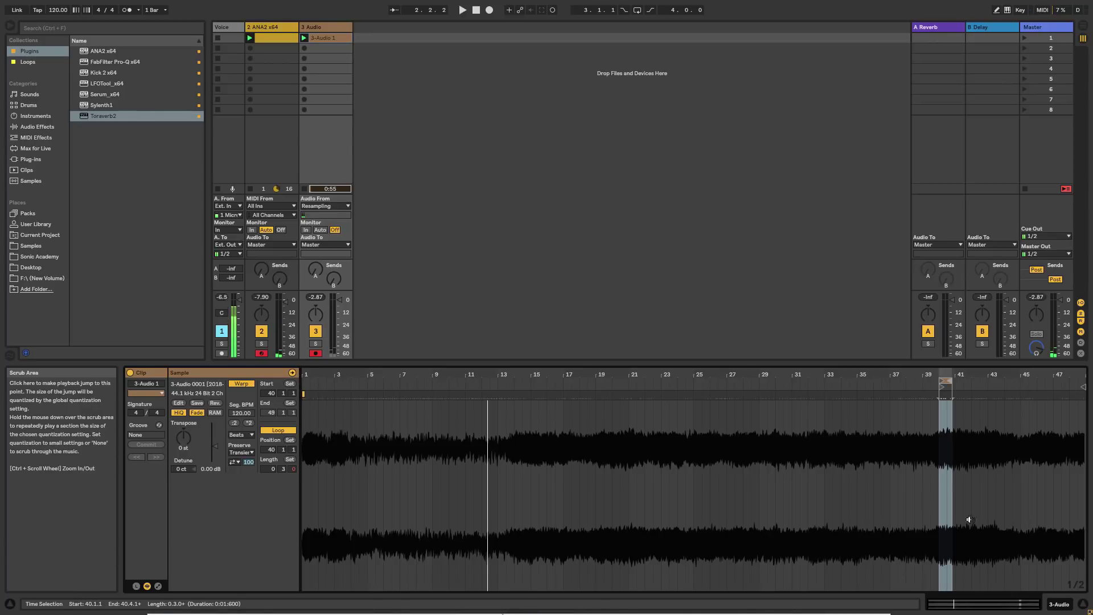
left_click(1058, 603)
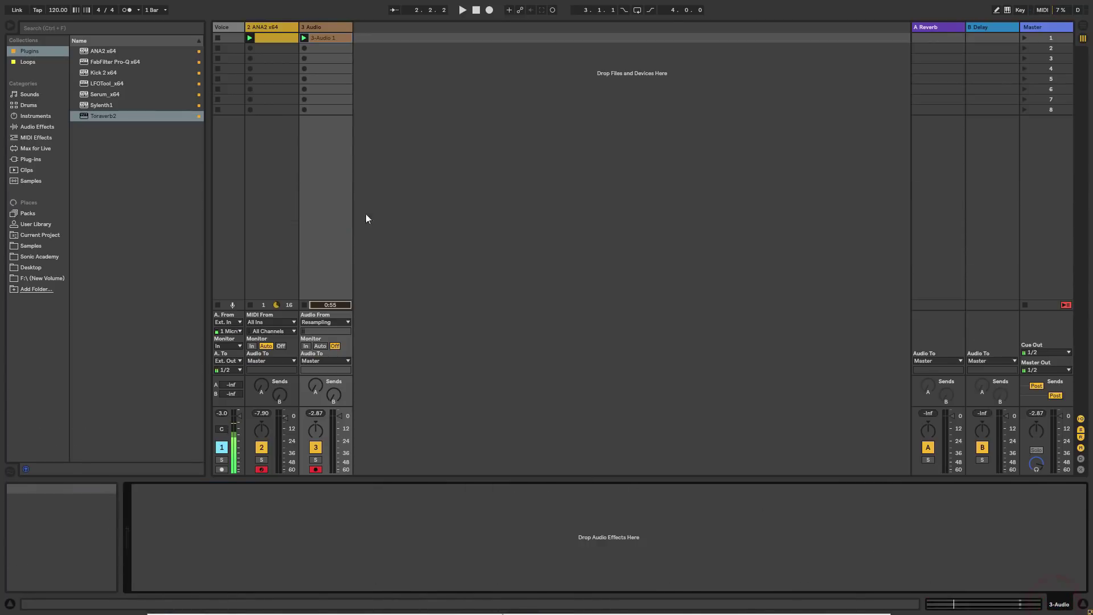
- Show the ANA2 x64 devices and lower the Grain Delay pitch to -13.1
left_click(271, 28)
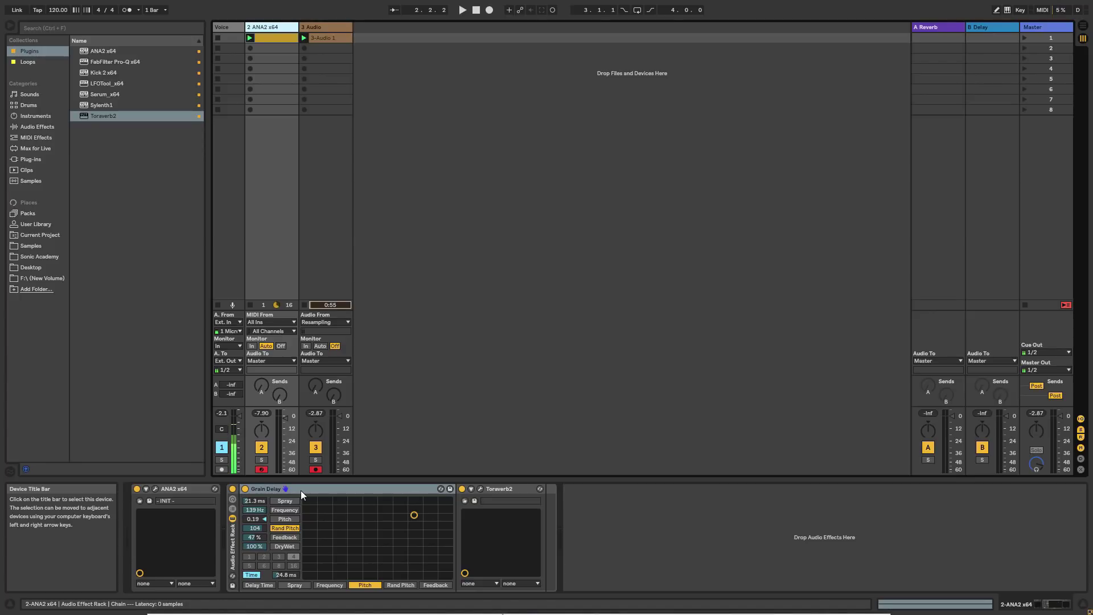
left_click_drag(414, 515, 374, 509)
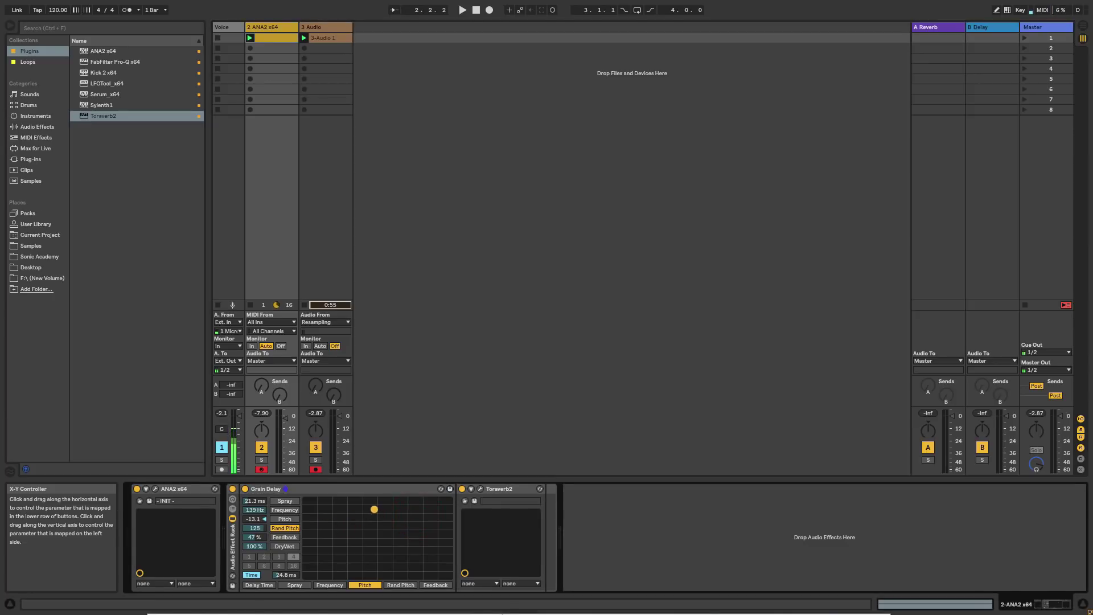